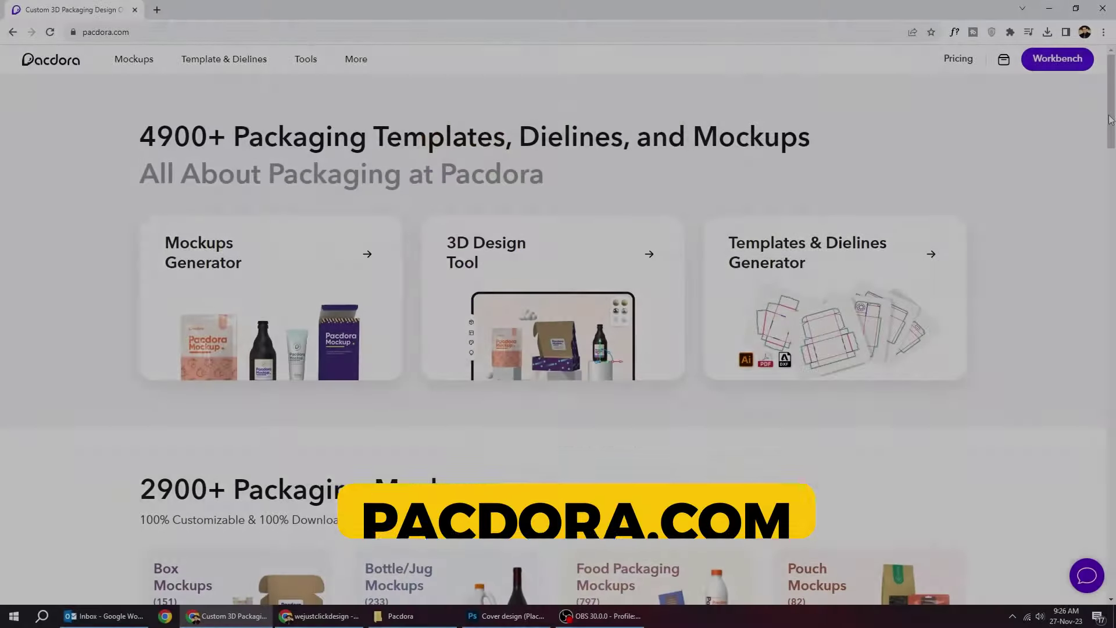
# Scroll down the Pacdora home page through the packaging mockup and dieline sections
pyautogui.scroll(-5, 1113, 168)
pyautogui.scroll(-5, 1113, 167)
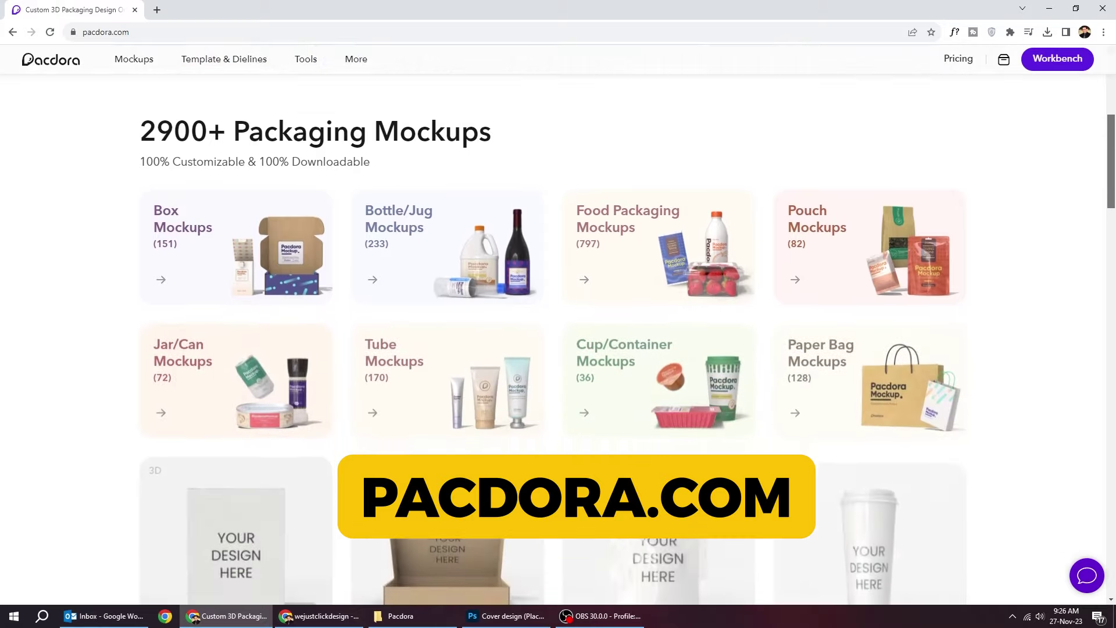
pyautogui.scroll(-6, 558, 326)
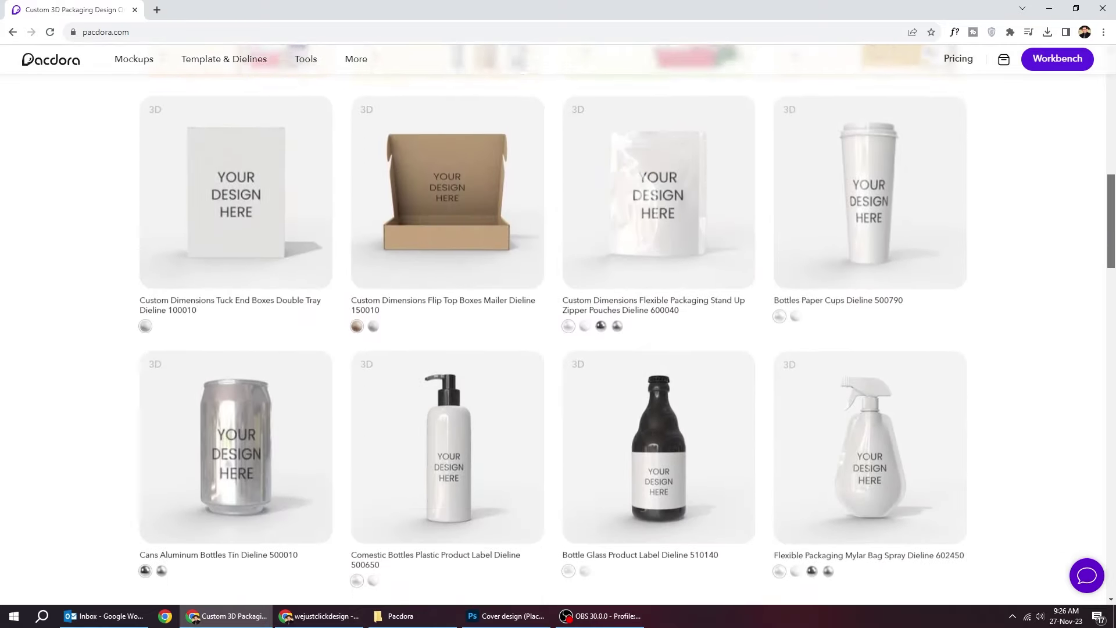
pyautogui.scroll(-5, 558, 325)
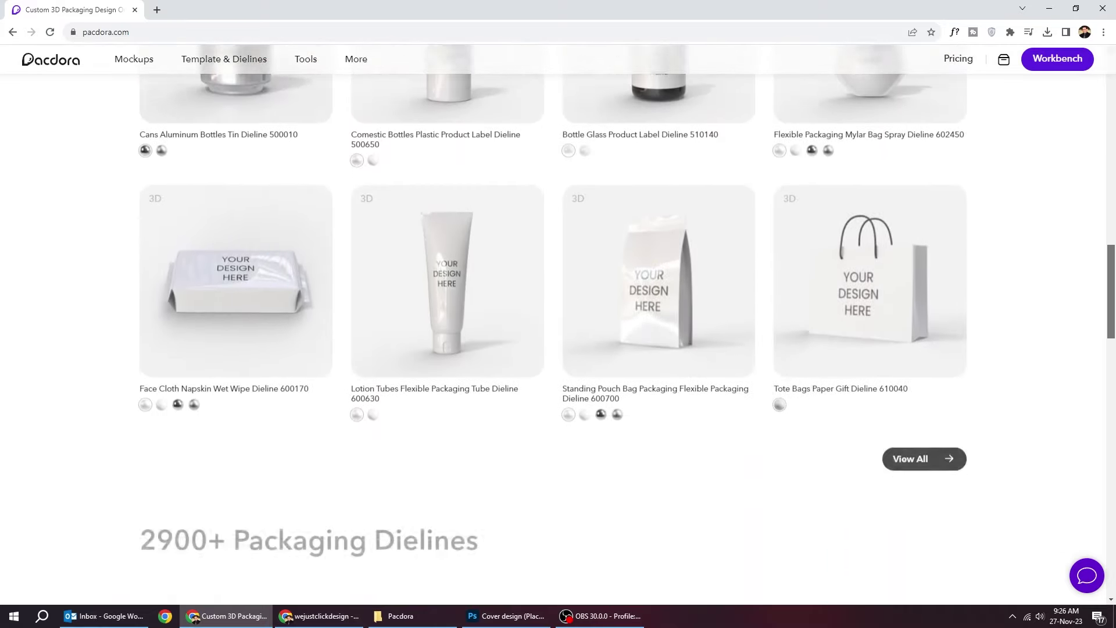
pyautogui.scroll(-2, 558, 325)
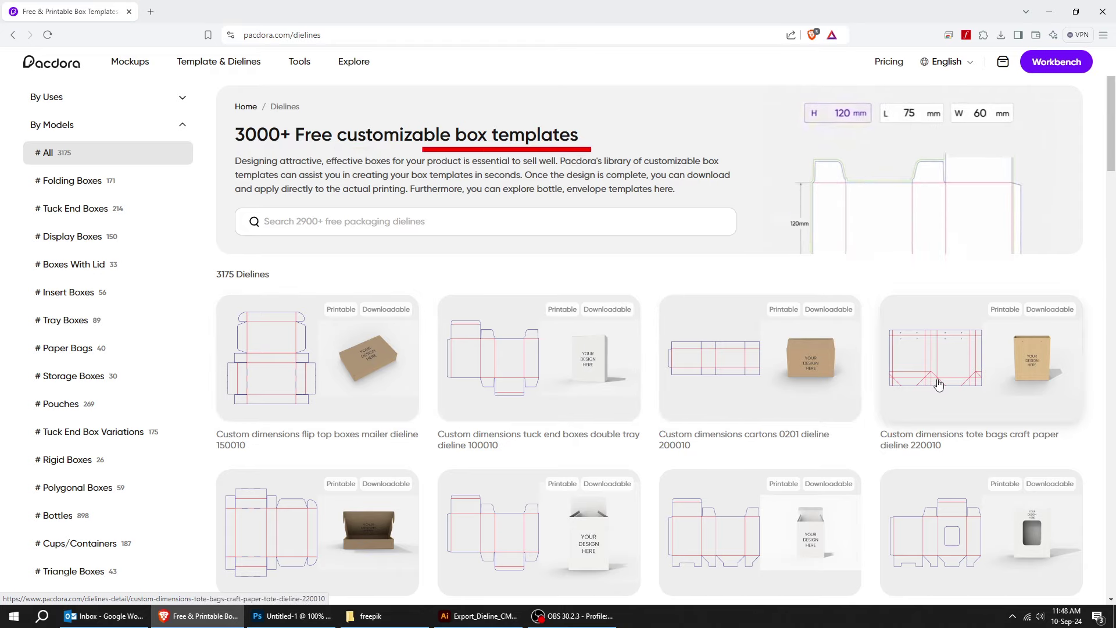
# Filter the dieline library to Insert Boxes under By Models and scroll the results
pyautogui.scroll(-3, 933, 384)
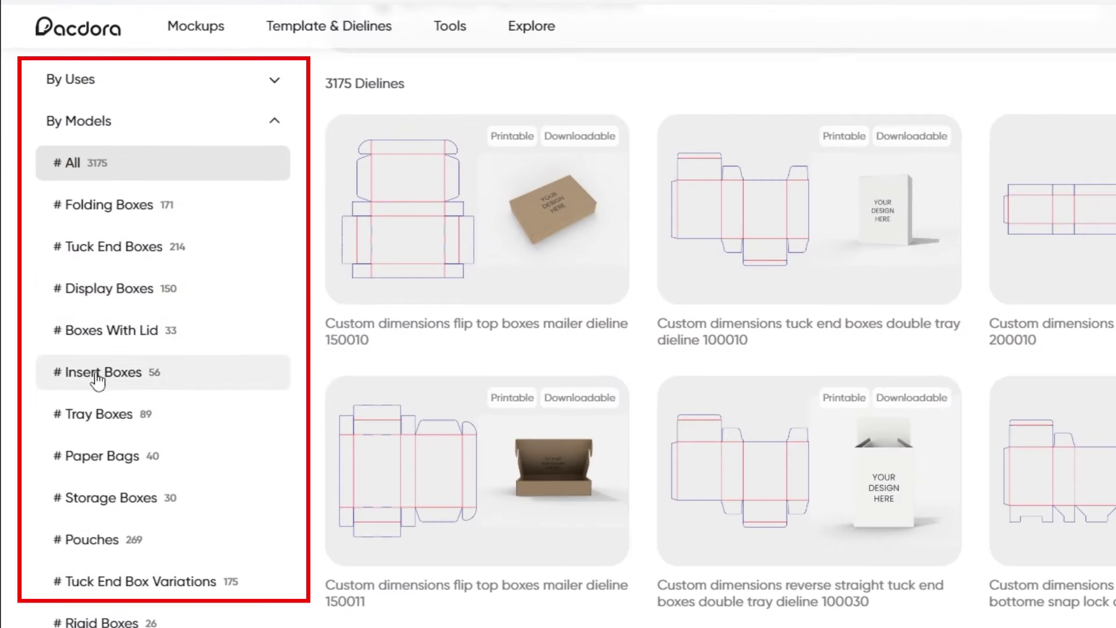
pyautogui.click(63, 293)
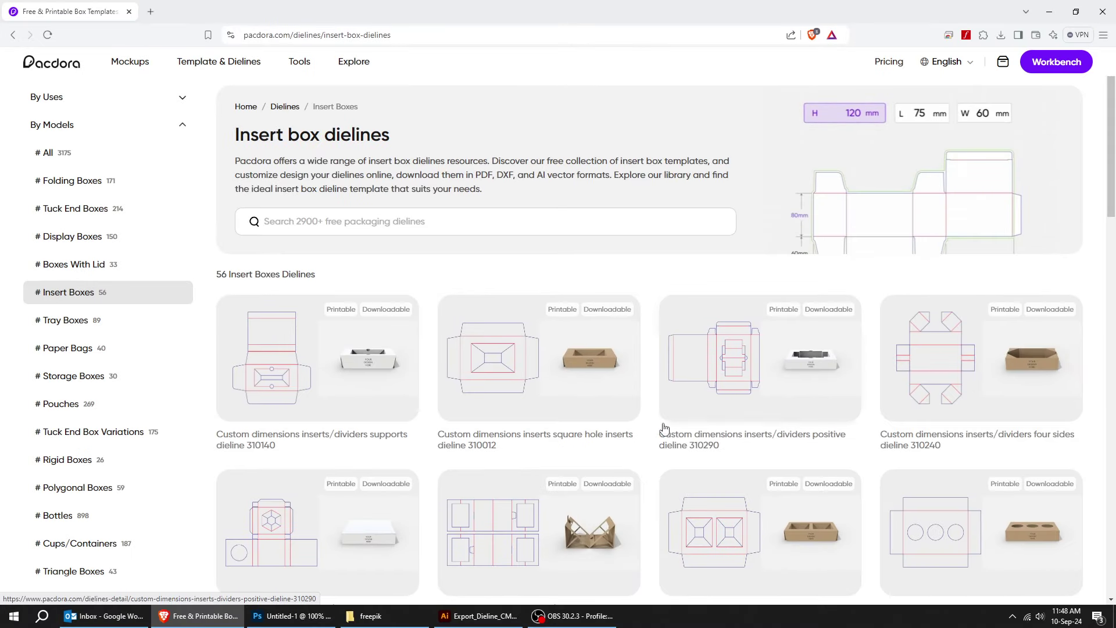
pyautogui.scroll(-4, 665, 428)
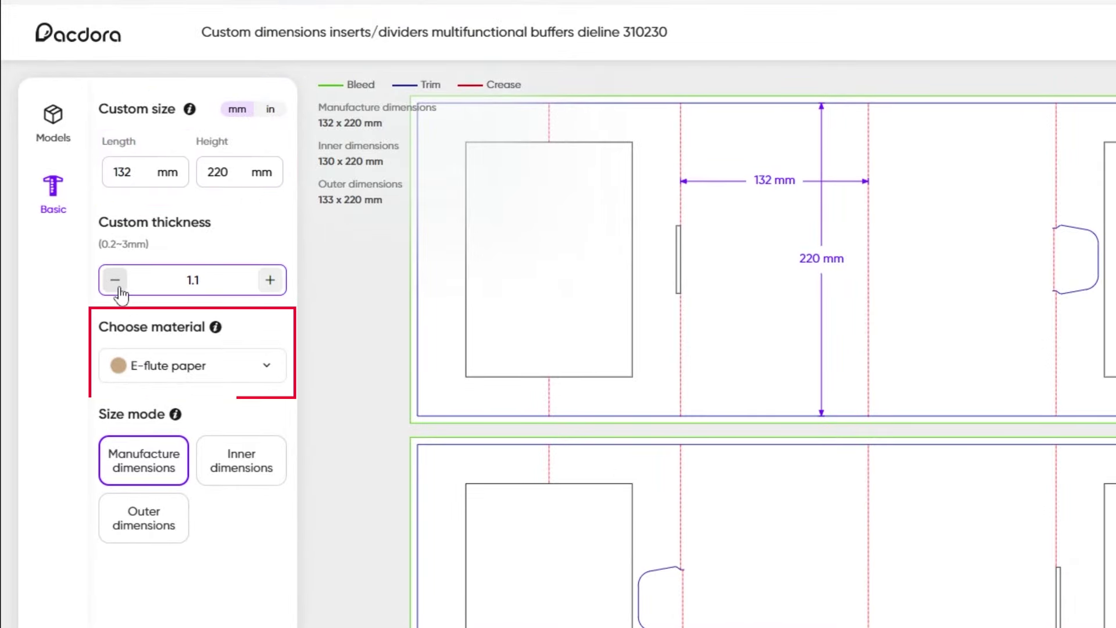
# Adjust board thickness and download dieline 310230 as Export_Dieline_CMYK_2024-09-10 into freepik
pyautogui.click(270, 279)
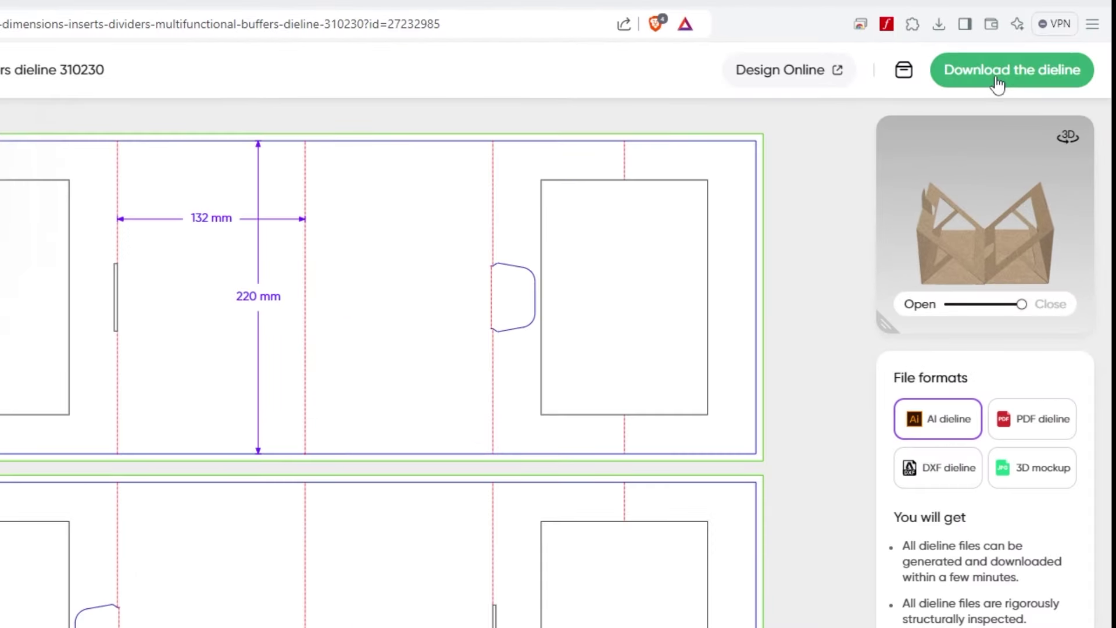
pyautogui.click(995, 80)
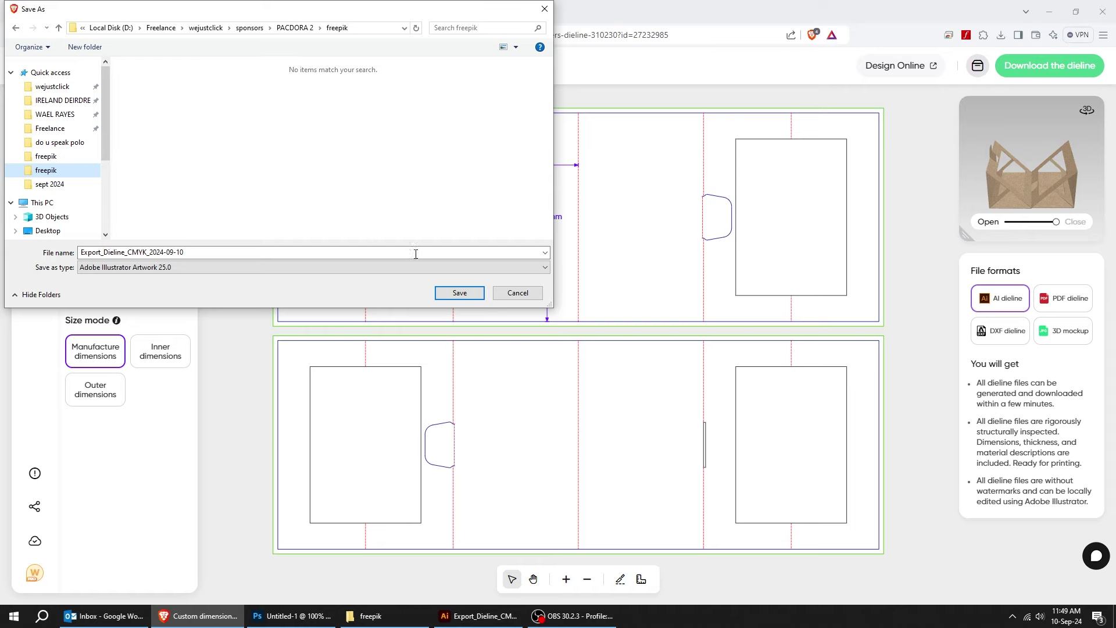
pyautogui.click(450, 293)
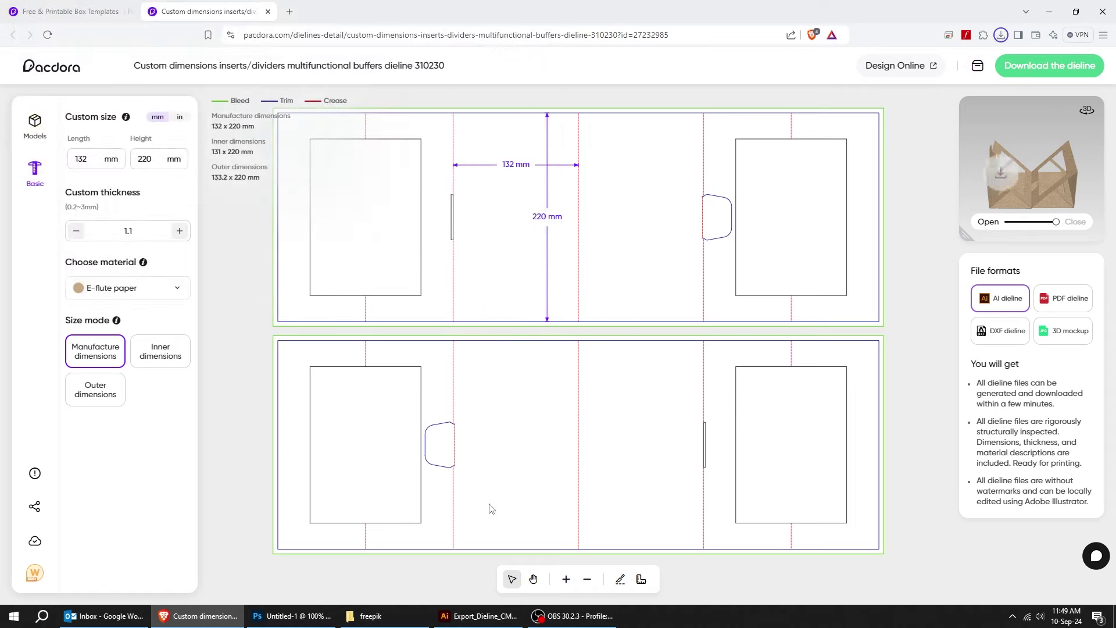
# Open Export_Dieline_CMYK in Illustrator and zoom into its spec table: E-flute, 1.1mm, 310230
pyautogui.click(409, 623)
pyautogui.doubleClick(700, 174)
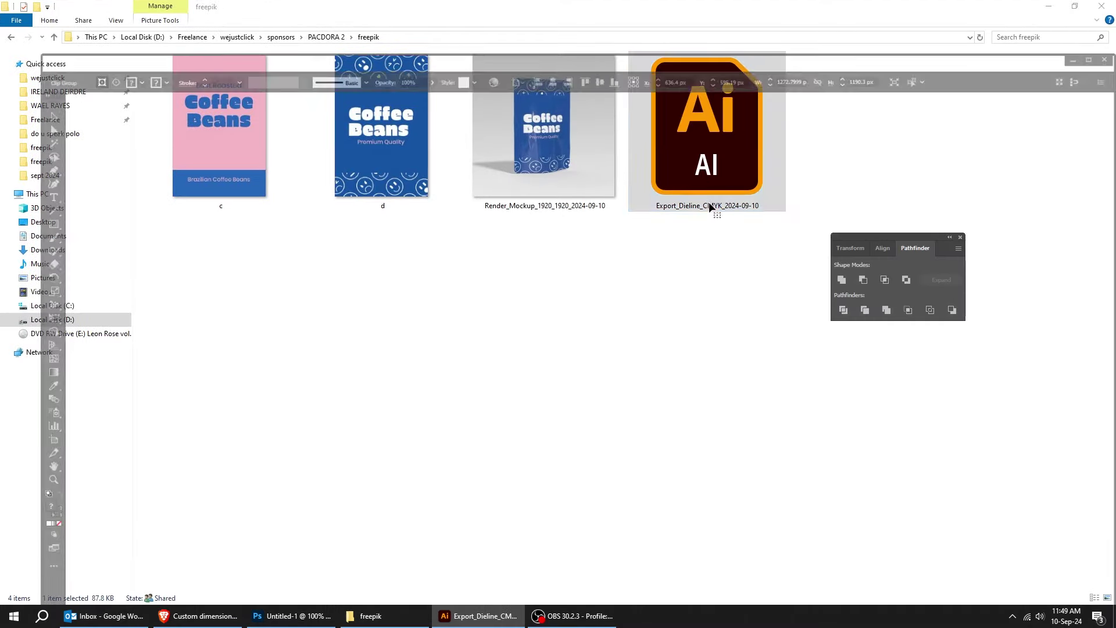
pyautogui.hotkey('ctrl', '-')
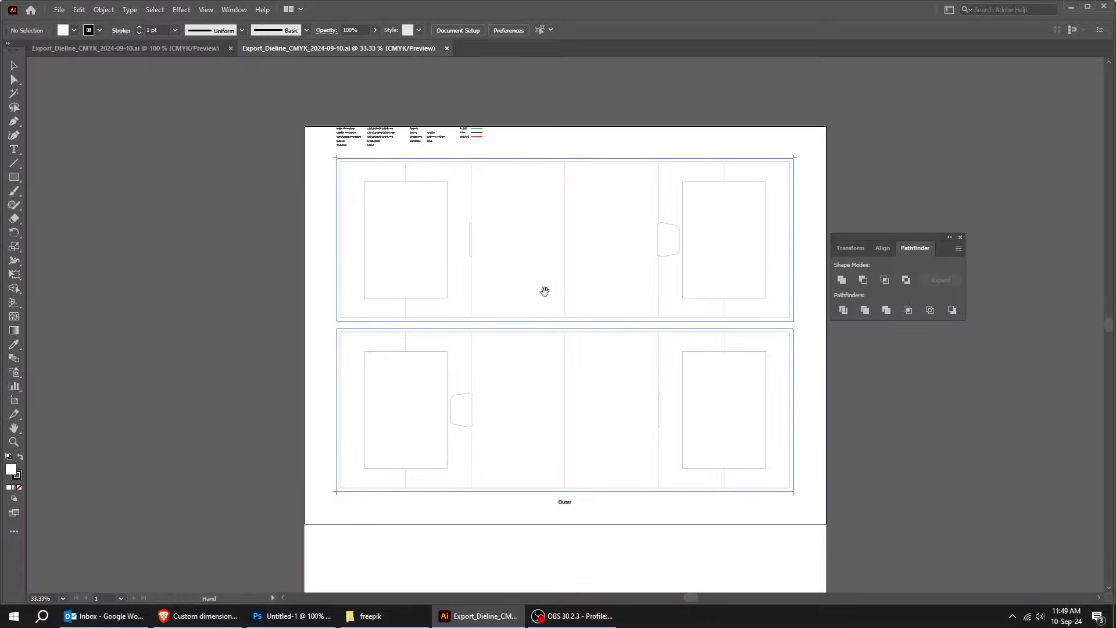
pyautogui.press('z')
pyautogui.moveTo(424, 212); pyautogui.dragTo(696, 292)
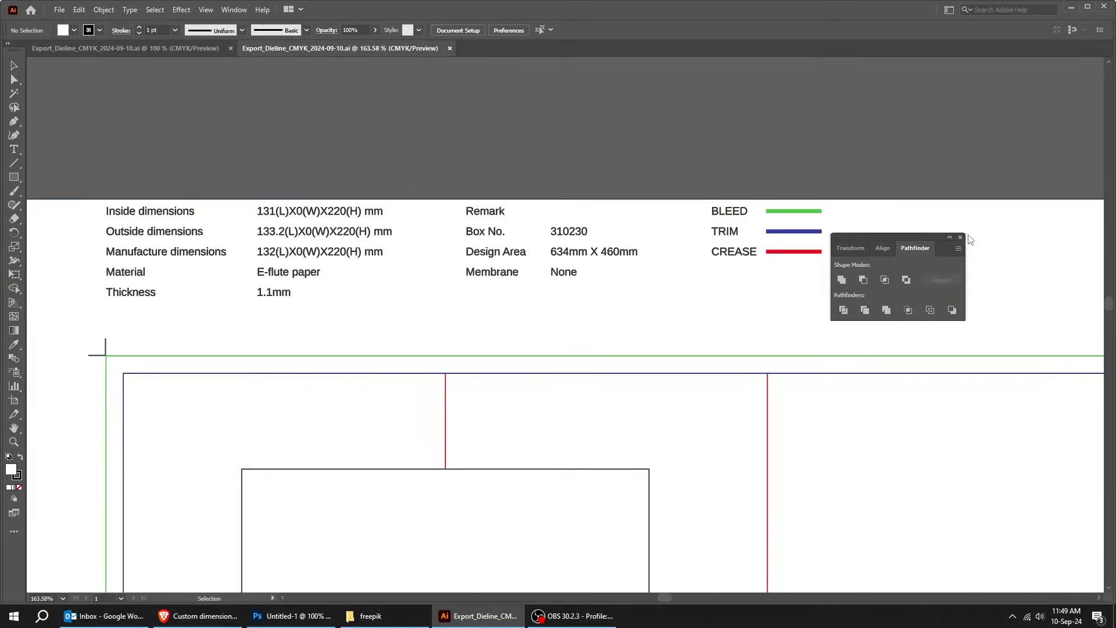
pyautogui.hotkey('ctrl', 'shift', 'F9')
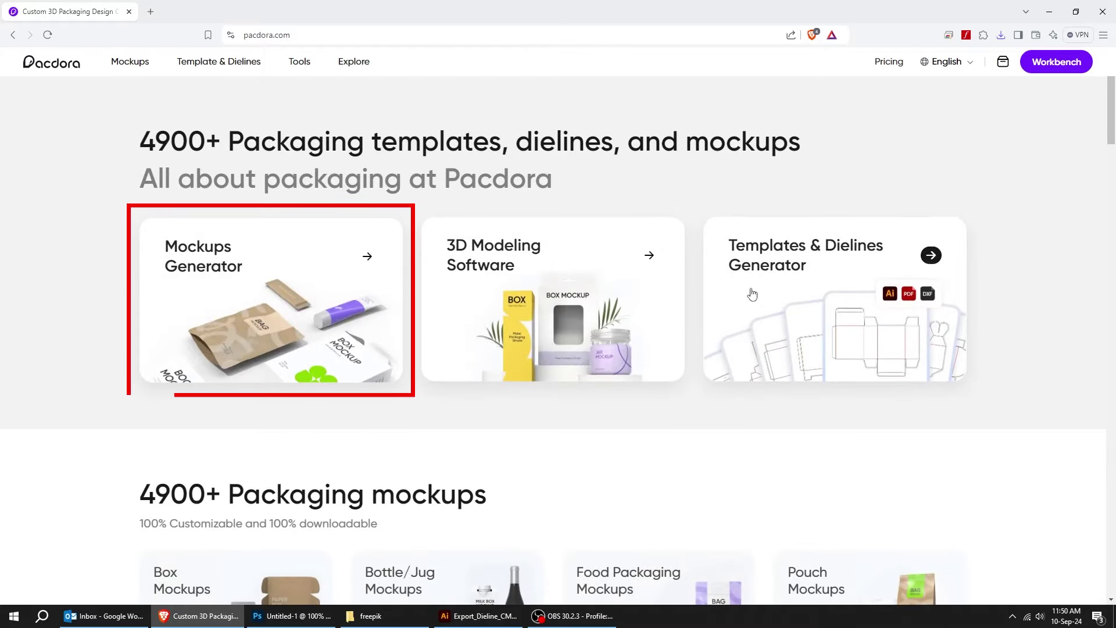
# Open the Mockups Generator library and browse its mockup grid
pyautogui.click(291, 297)
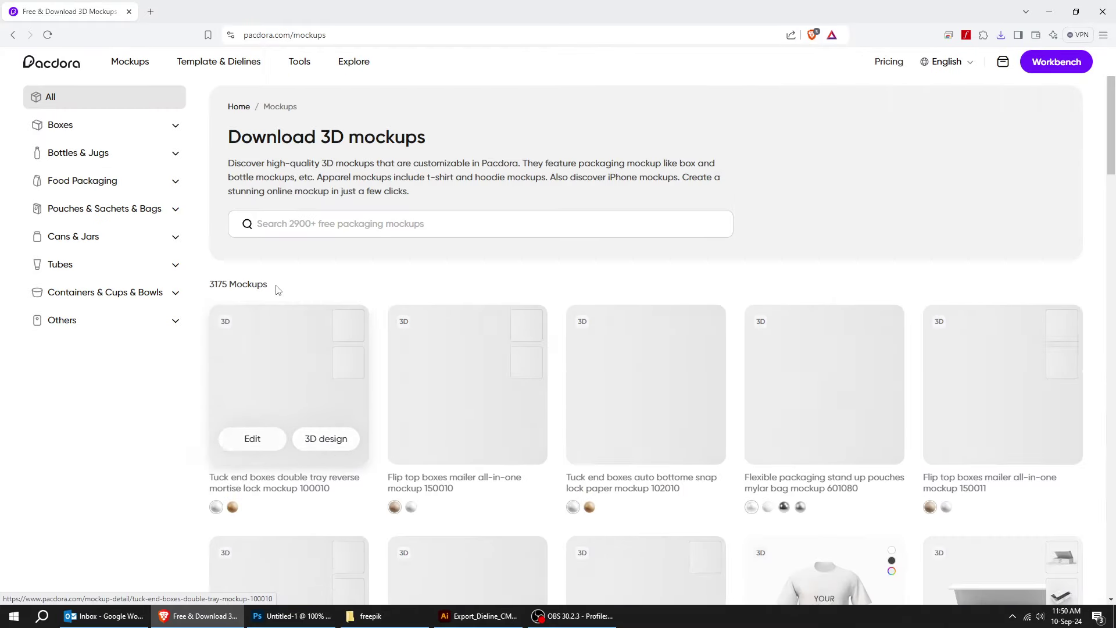
pyautogui.scroll(-5, 988, 302)
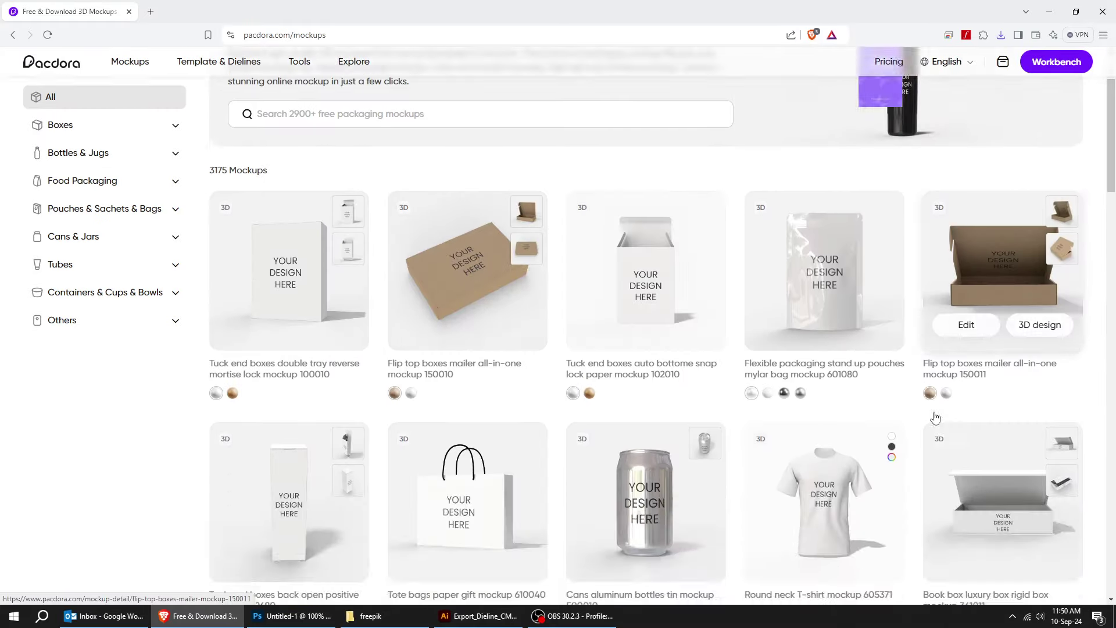
pyautogui.scroll(-9, 425, 365)
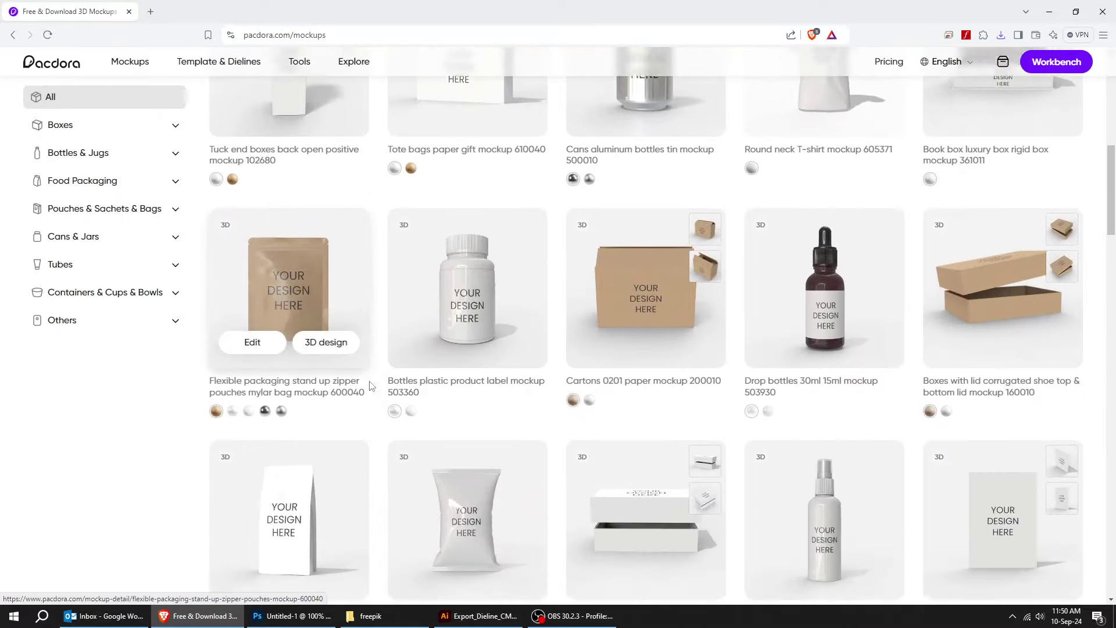
pyautogui.scroll(-3, 376, 386)
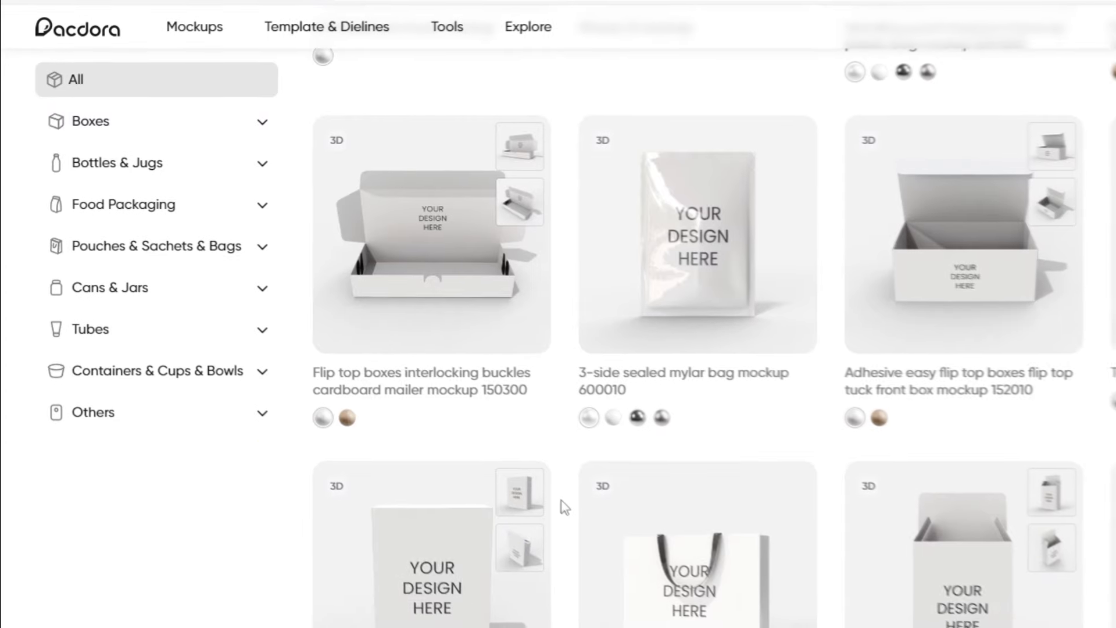
pyautogui.scroll(15, 564, 509)
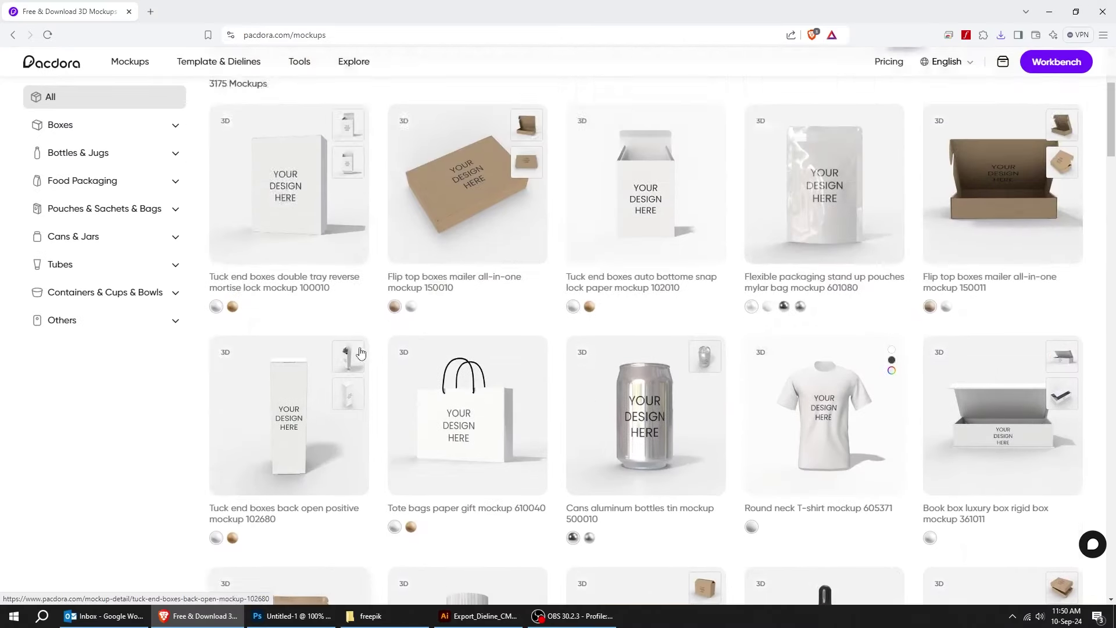
pyautogui.scroll(2, 361, 351)
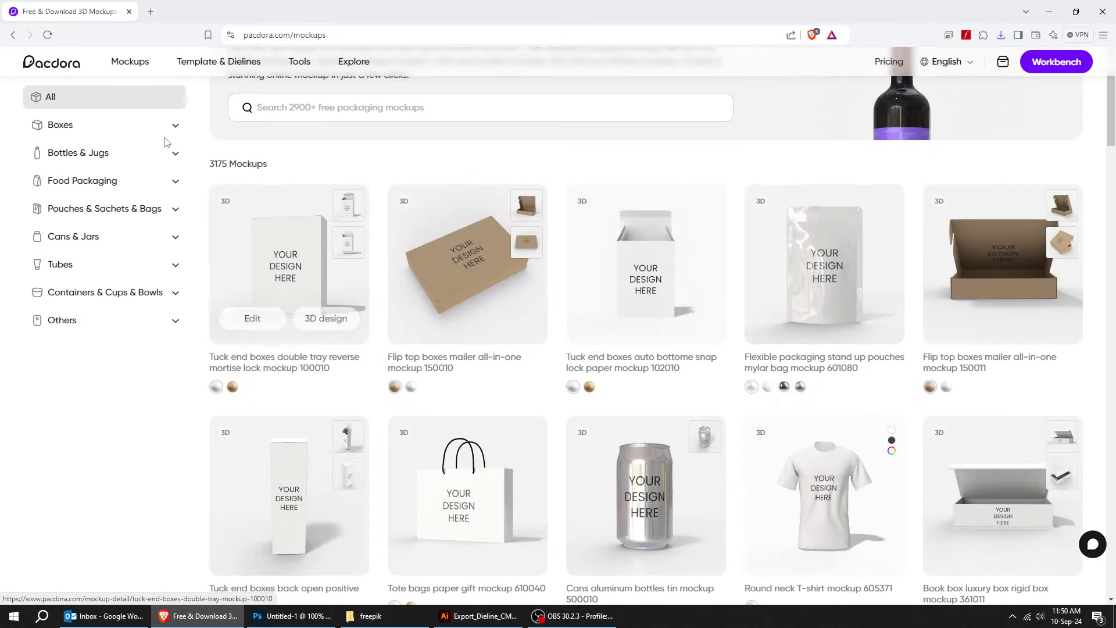
# Show only the Pouches & Sachets & Bags mockup category
pyautogui.click(112, 126)
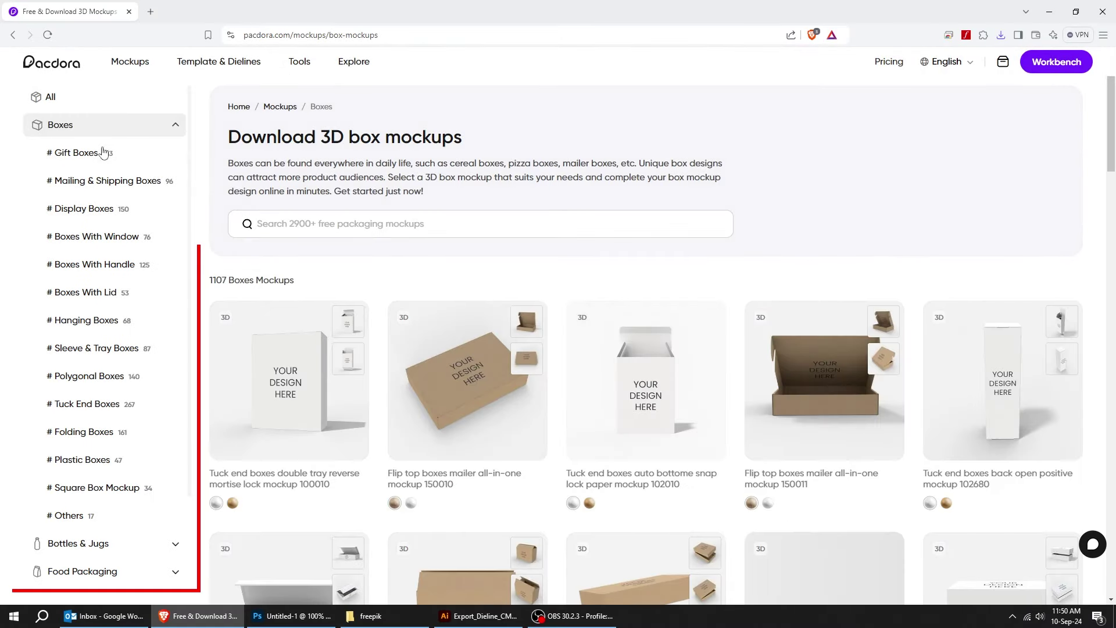
pyautogui.click(90, 128)
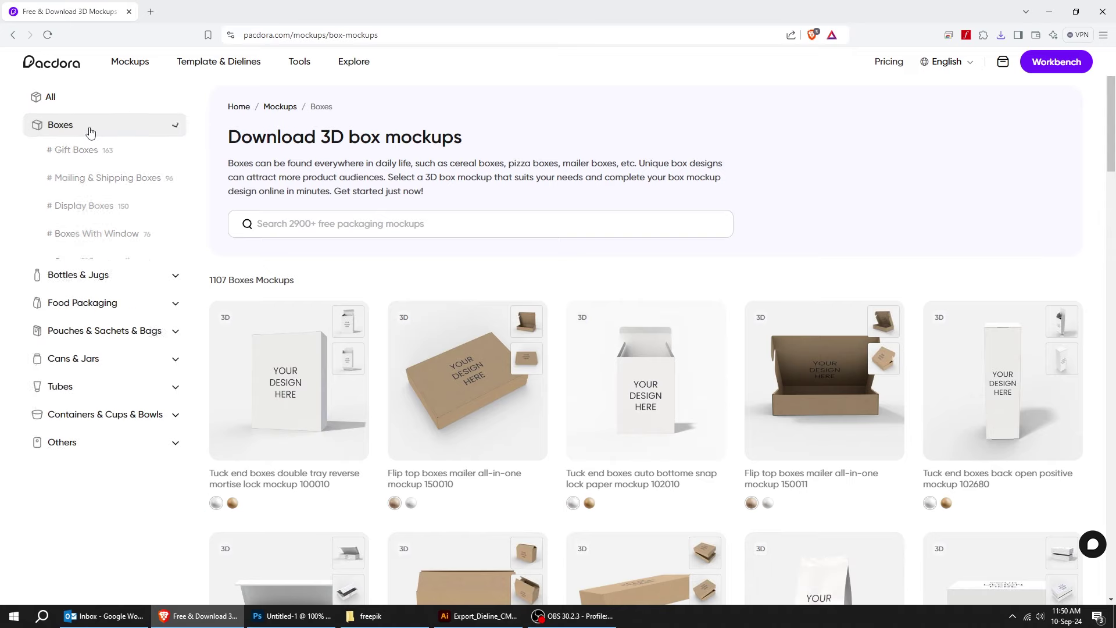
pyautogui.click(97, 213)
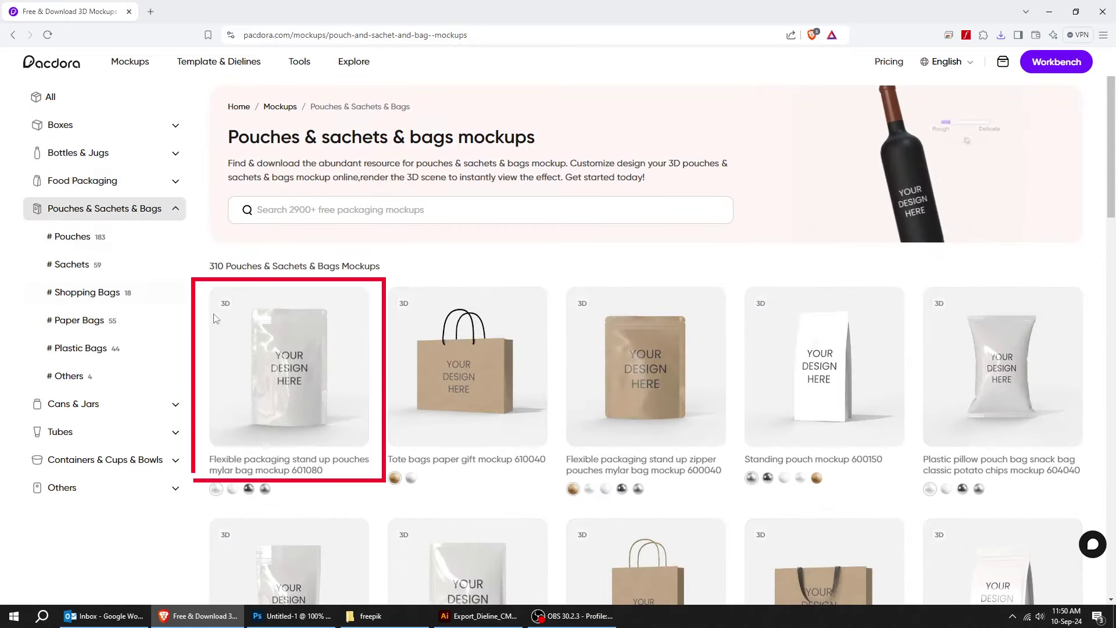
# Open stand-up pouch mockup 601080, enlarge it, and rotate the 3D pouch to inspect it
pyautogui.click(302, 359)
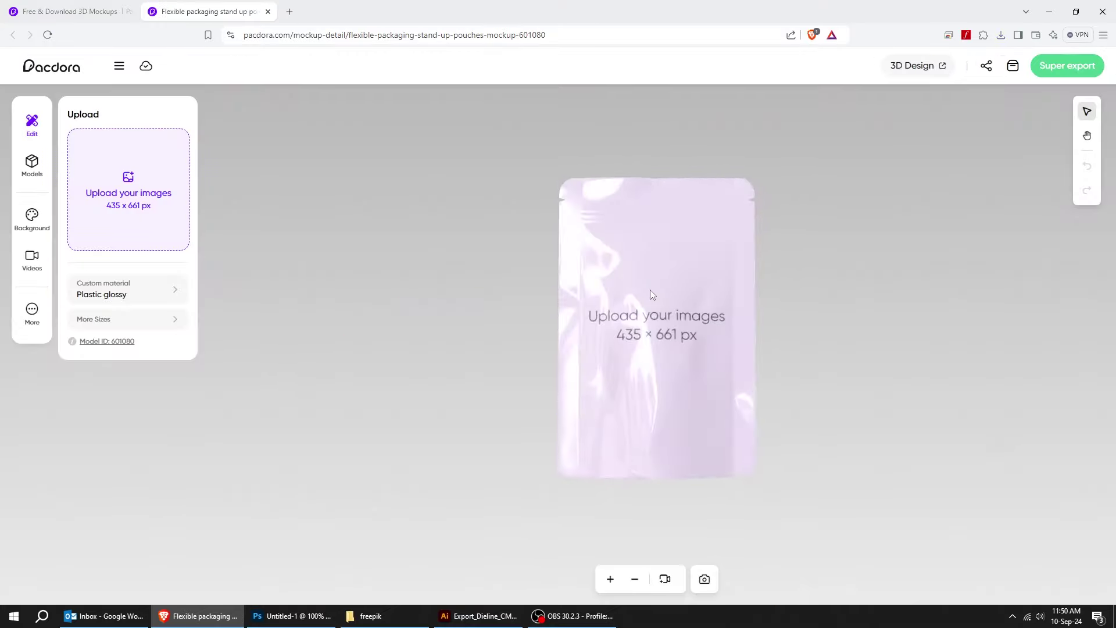
pyautogui.click(611, 580)
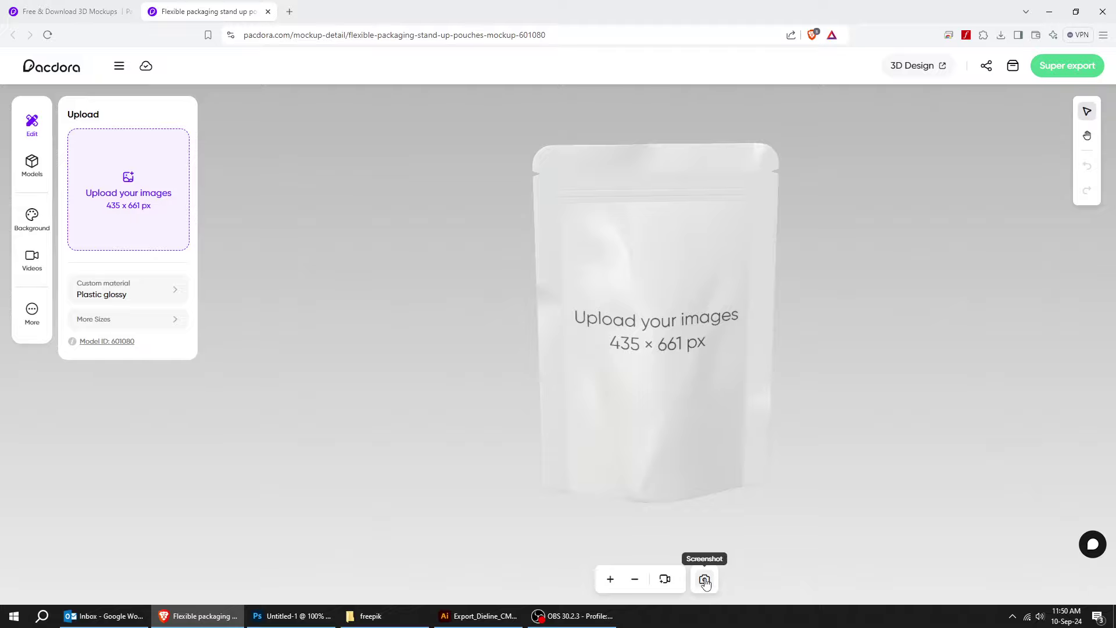
pyautogui.moveTo(667, 409); pyautogui.dragTo(634, 387)
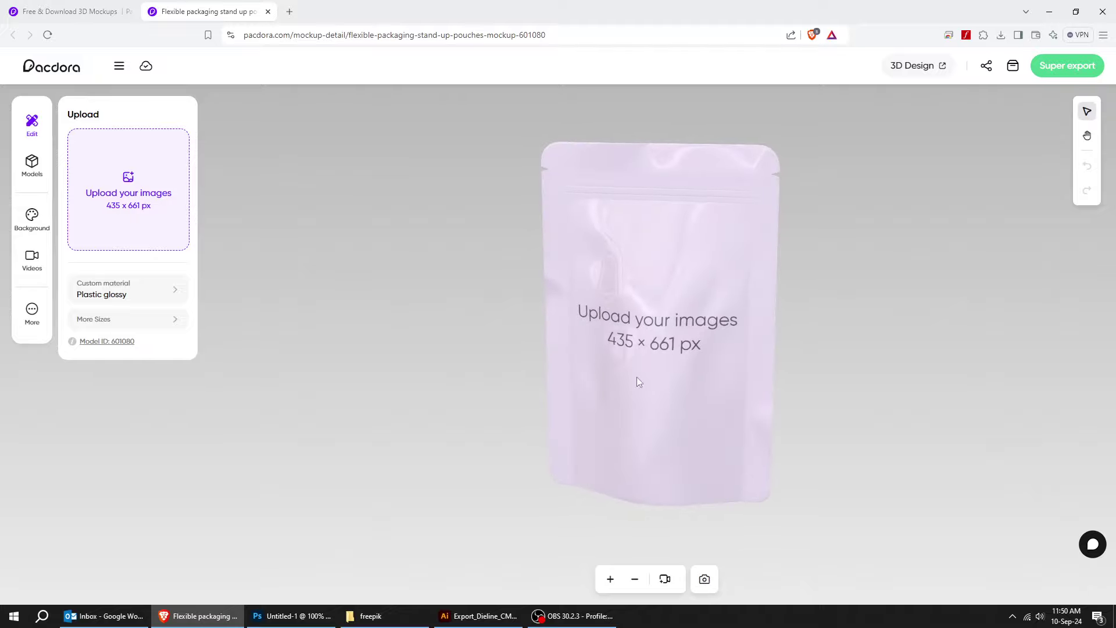
# Place the blue Coffee Beans artwork on the left and right pouch panels
pyautogui.click(142, 220)
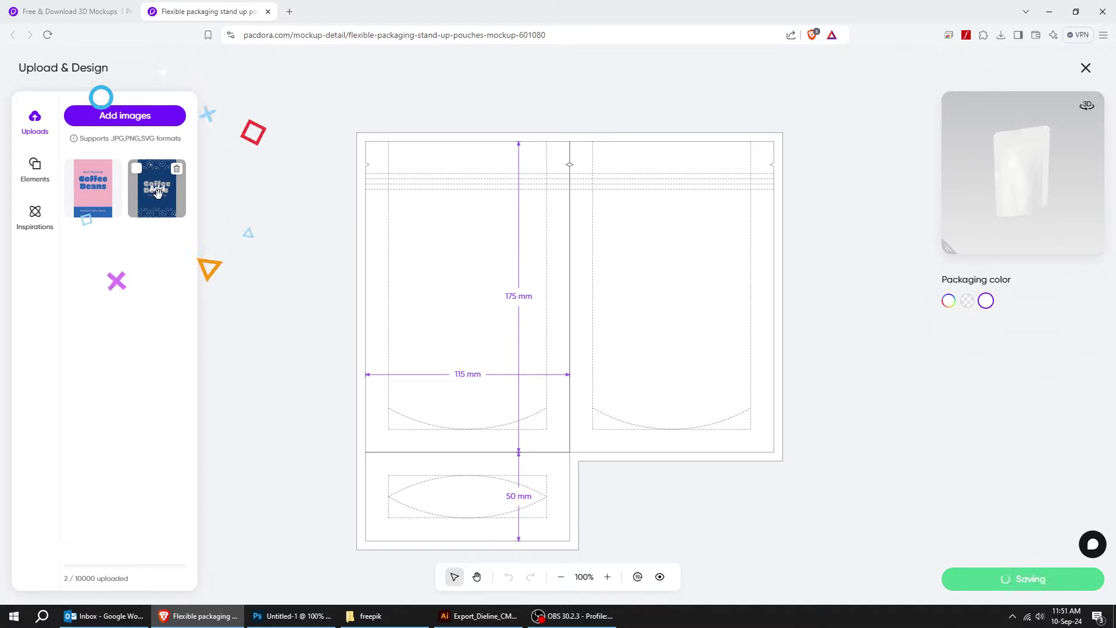
pyautogui.click(157, 193)
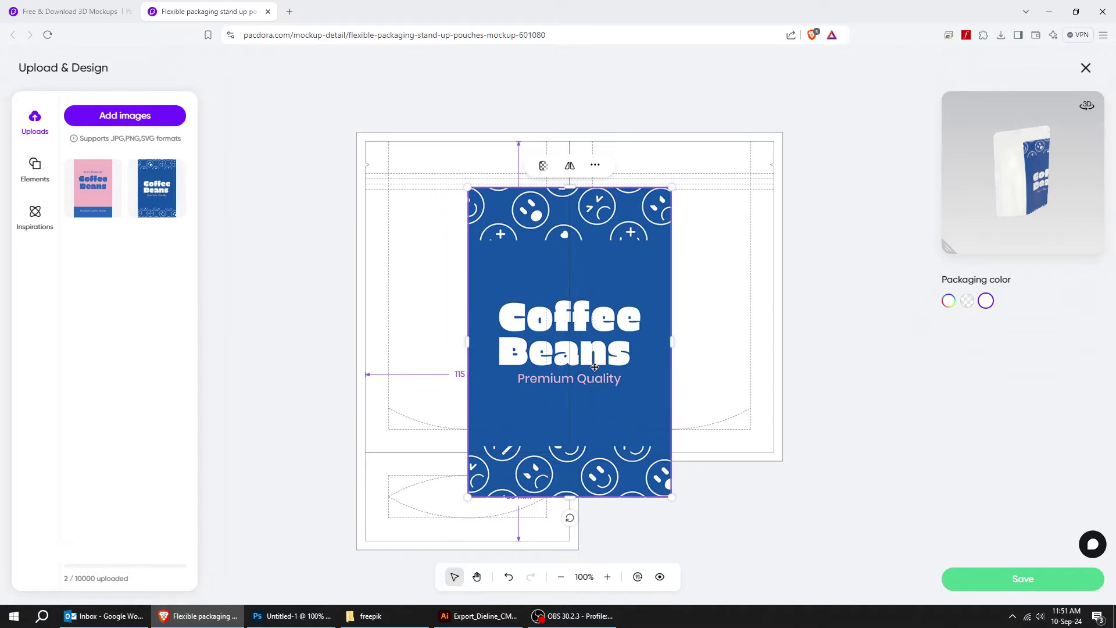
pyautogui.moveTo(594, 367); pyautogui.dragTo(511, 323)
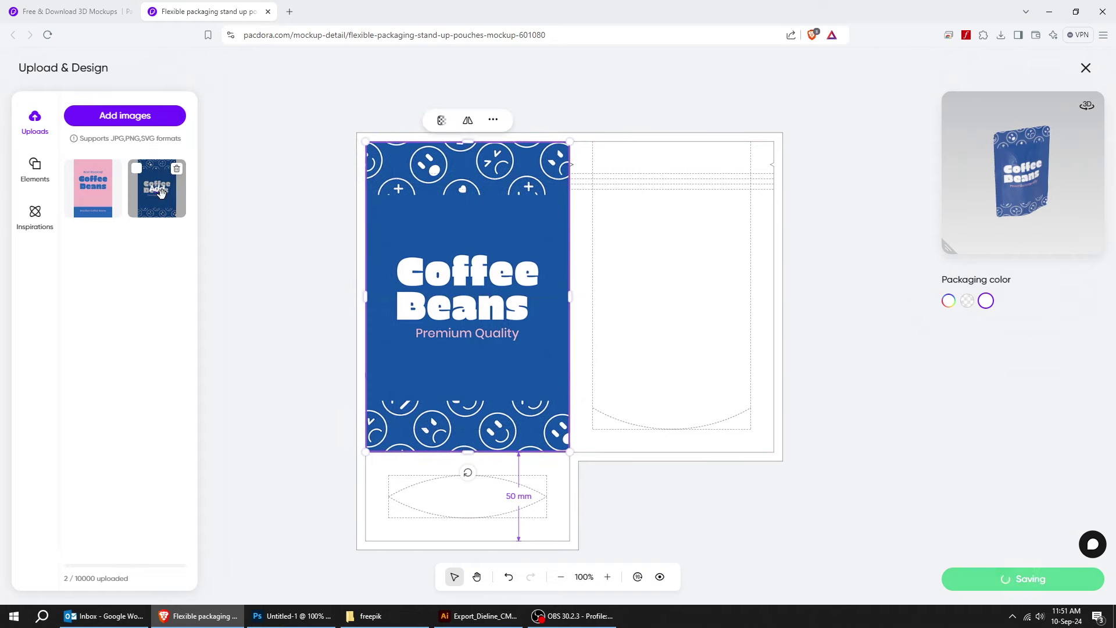
pyautogui.moveTo(161, 193); pyautogui.dragTo(656, 281)
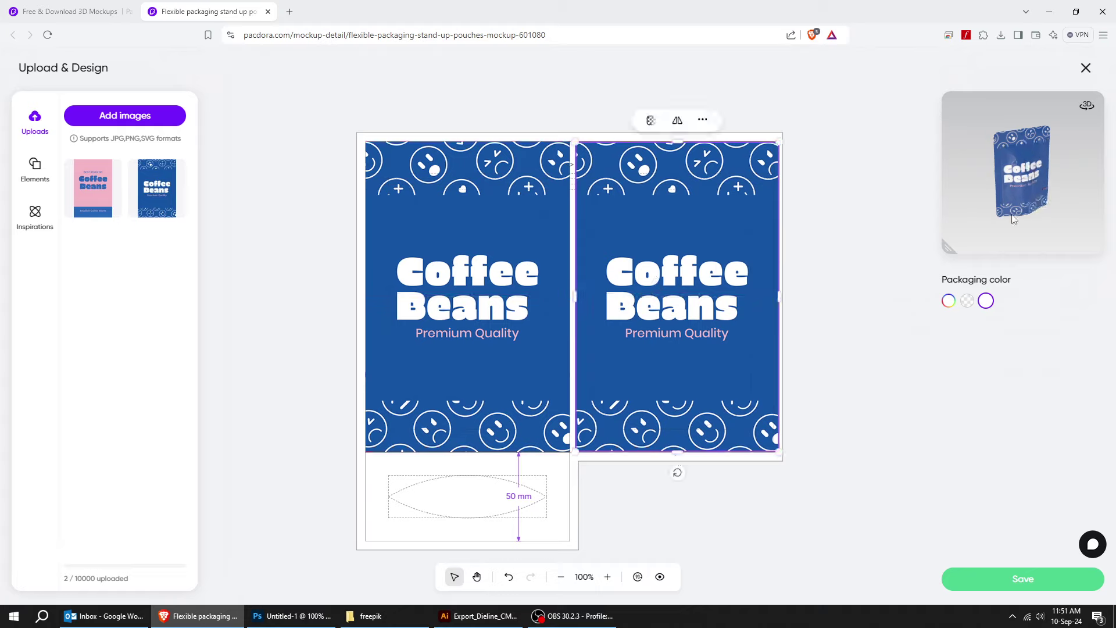
pyautogui.moveTo(1032, 172); pyautogui.dragTo(1016, 210)
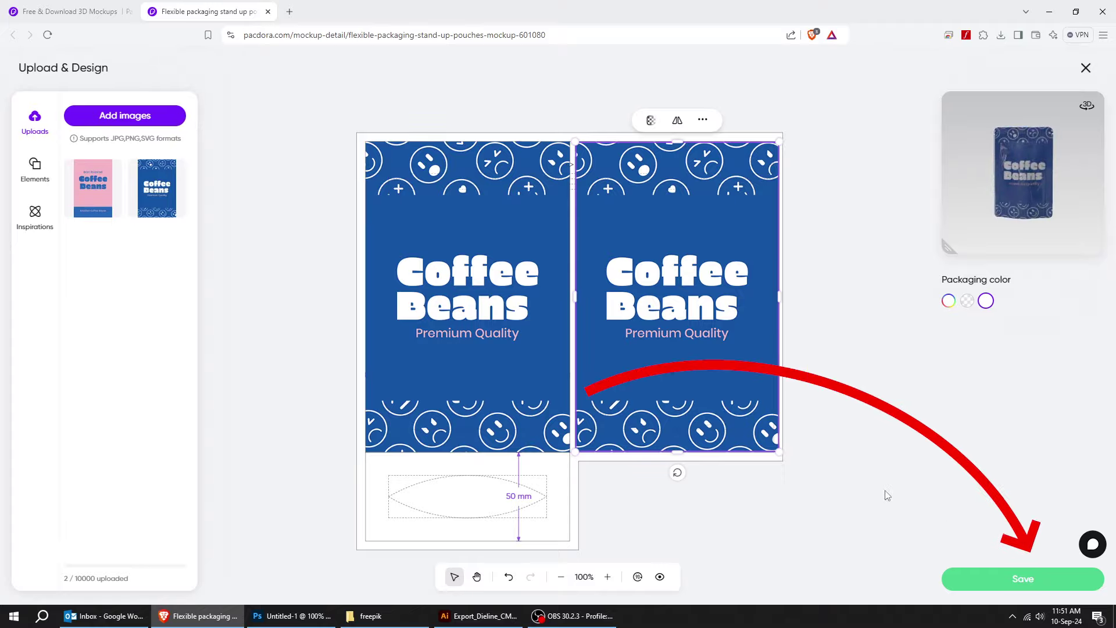
# Save the blue Coffee Beans design and spin the 3D pouch to review it
pyautogui.click(1016, 580)
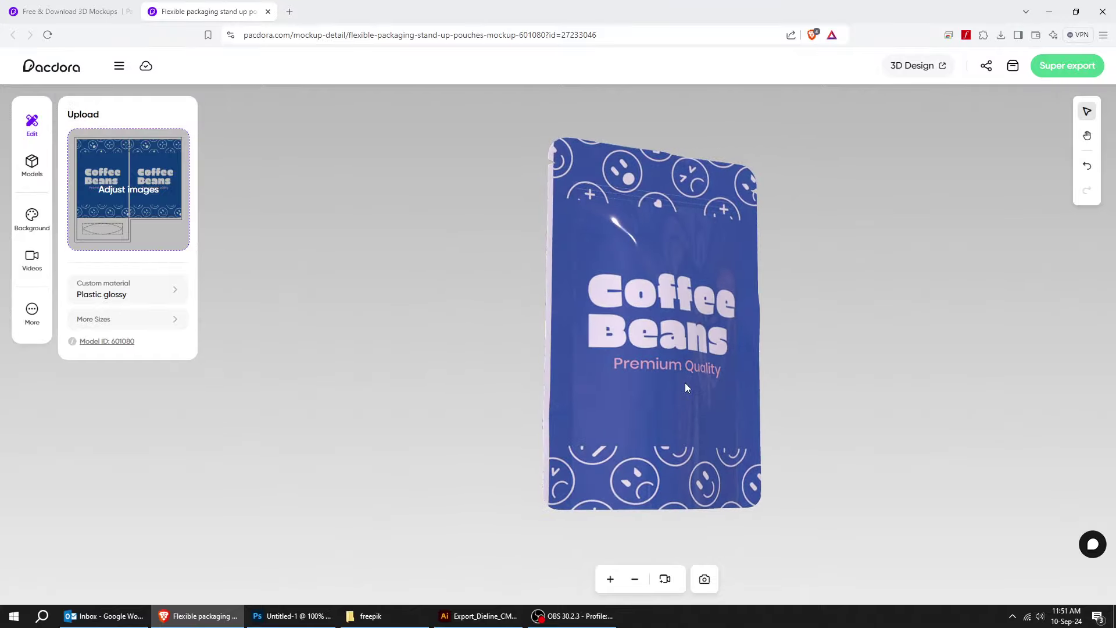
pyautogui.moveTo(653, 375)
pyautogui.mouseDown()
pyautogui.moveTo(489, 340)
pyautogui.moveTo(493, 440)
pyautogui.moveTo(730, 389)
pyautogui.moveTo(689, 313)
pyautogui.moveTo(808, 341)
pyautogui.mouseUp()
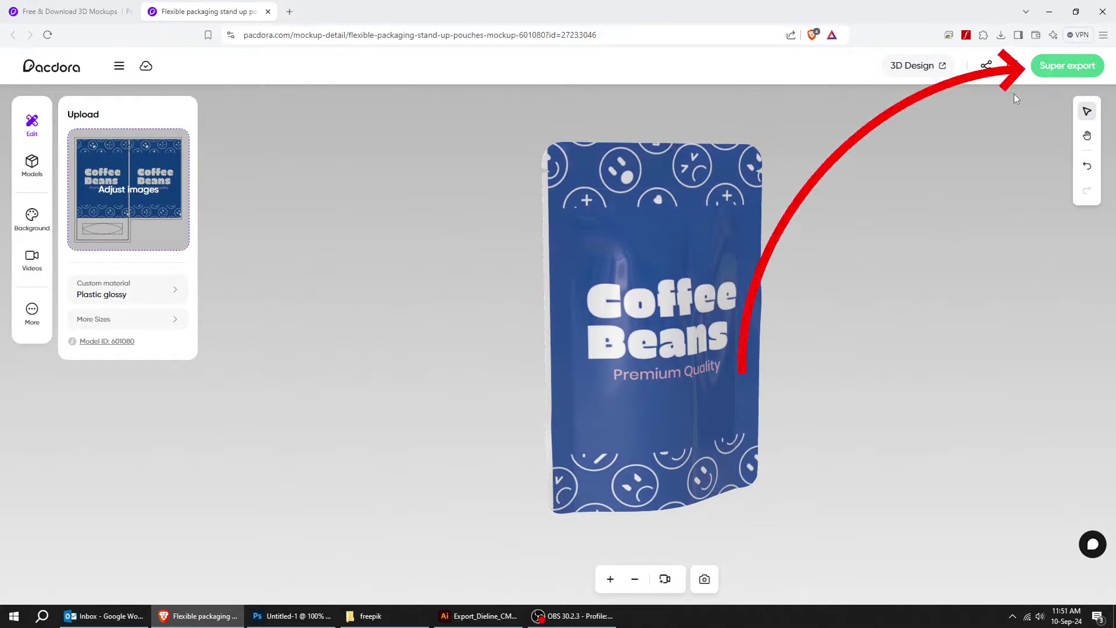
# Review the Super export tabs, then export the pouch mockup as an MP4 video
pyautogui.click(1057, 71)
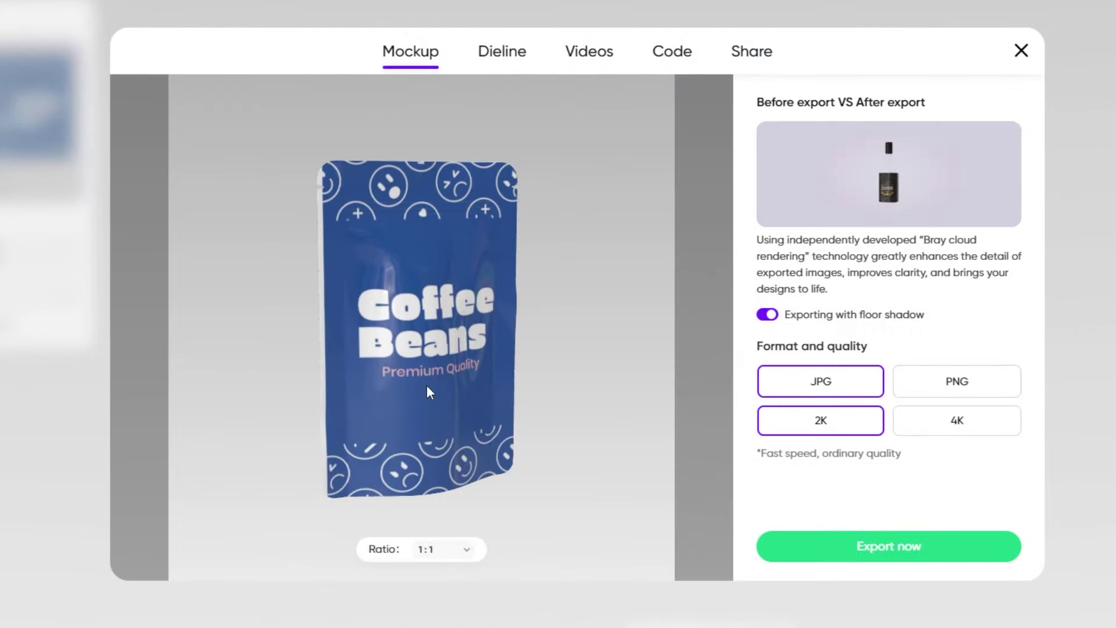
pyautogui.moveTo(427, 385); pyautogui.dragTo(458, 343)
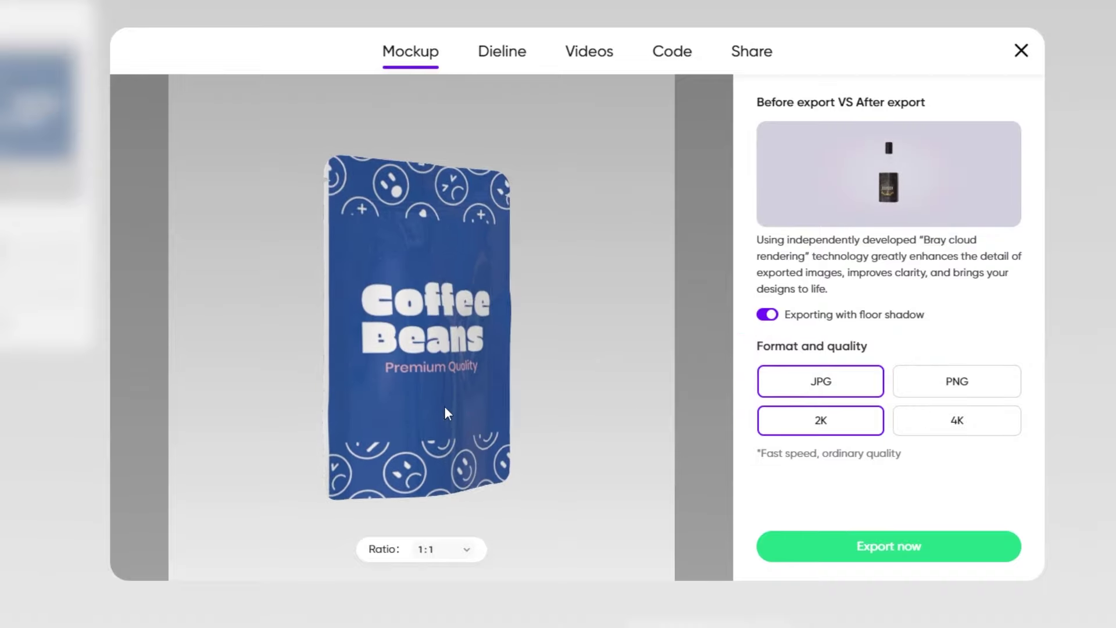
pyautogui.click(520, 56)
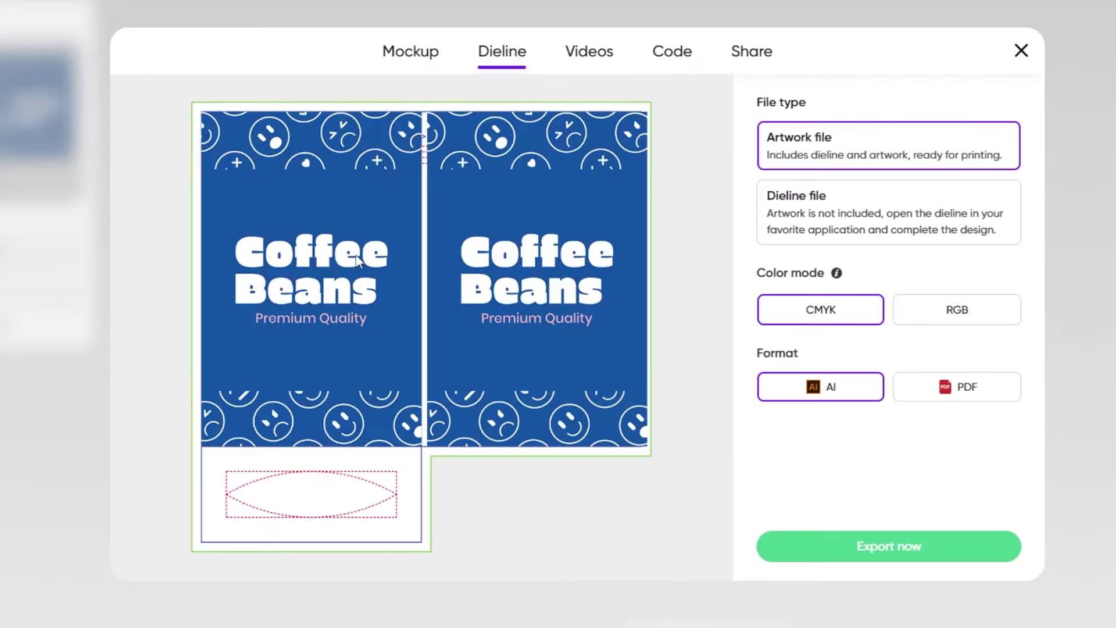
pyautogui.click(599, 60)
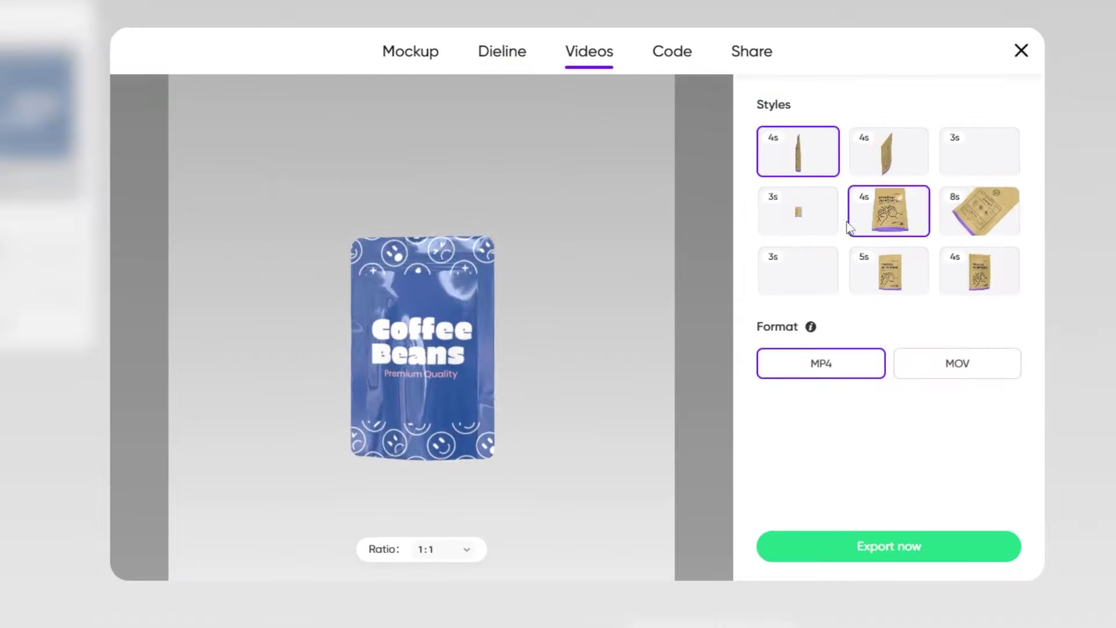
pyautogui.click(676, 55)
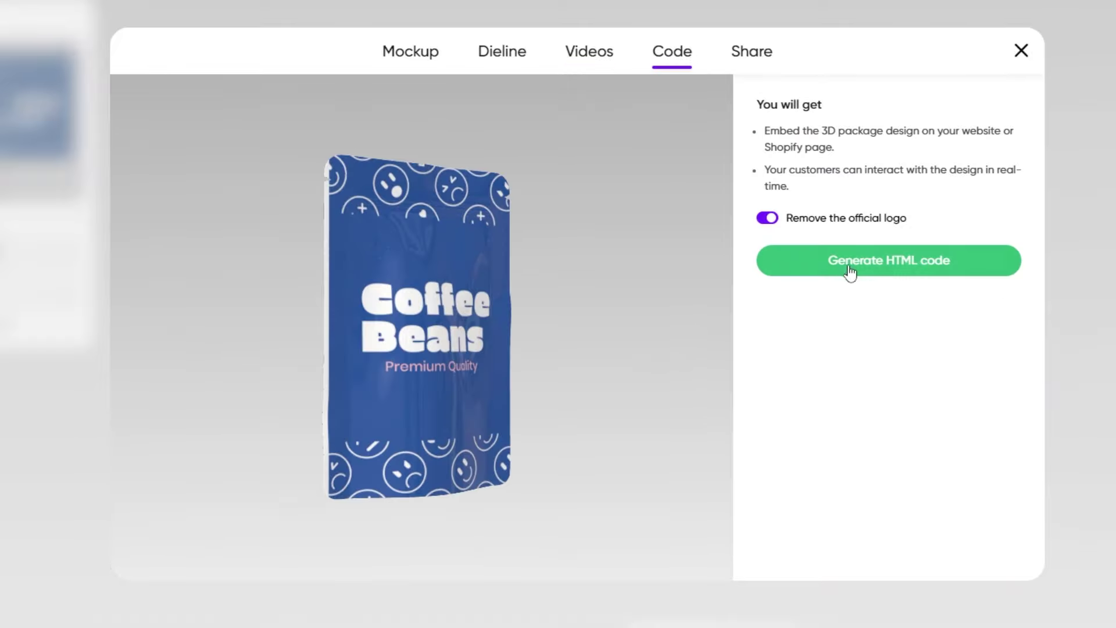
pyautogui.click(747, 61)
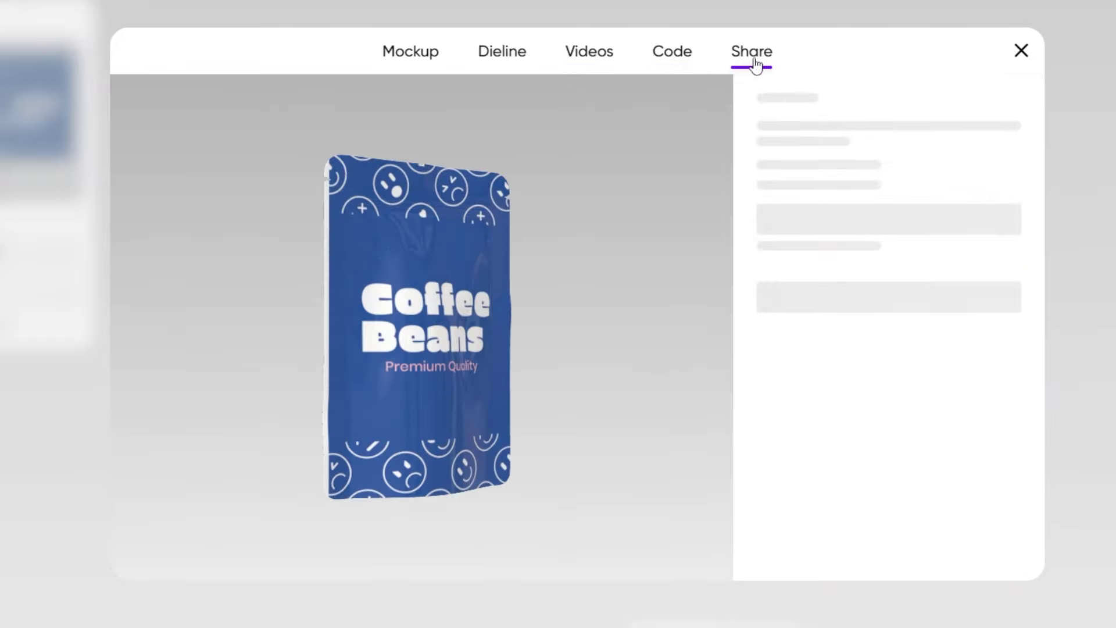
pyautogui.click(597, 59)
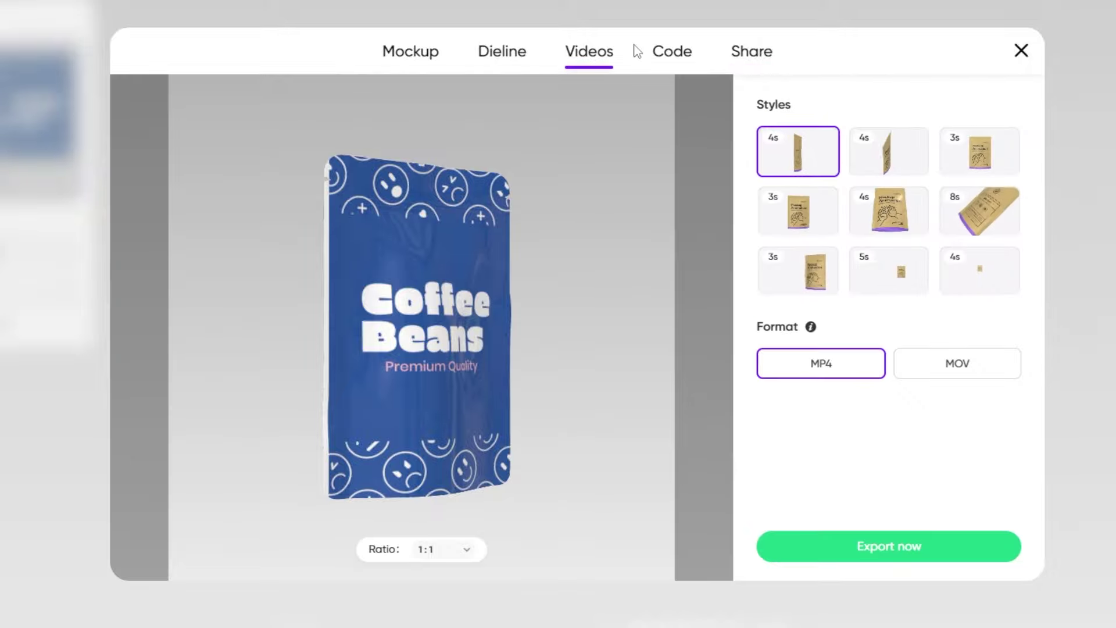
pyautogui.click(889, 543)
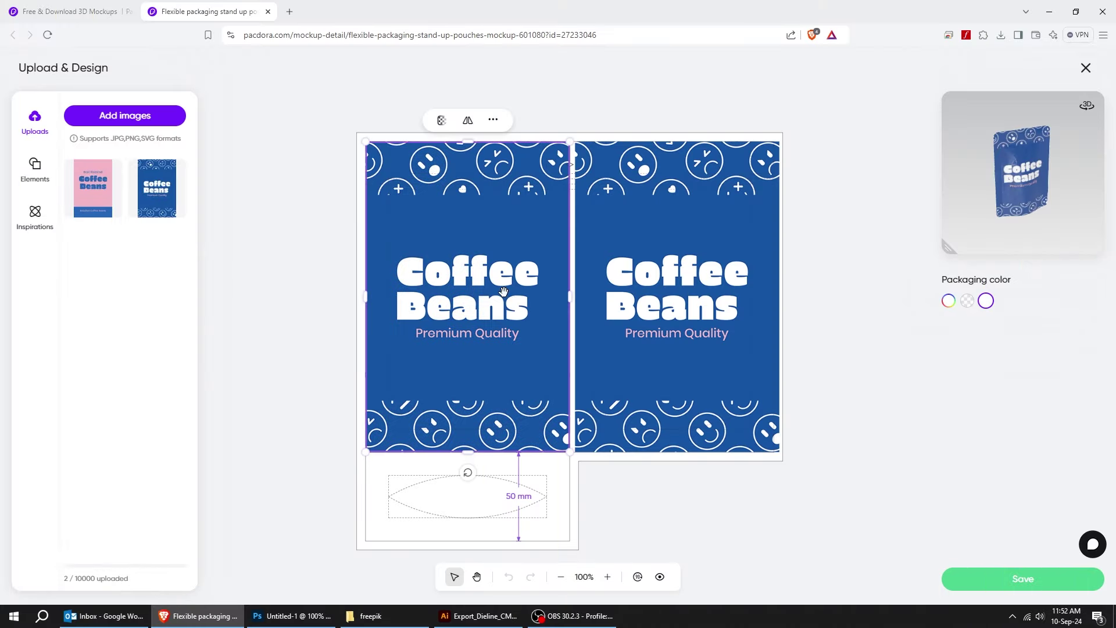
# Delete the blue Coffee Beans designs from both pouch panels
pyautogui.press('Delete')
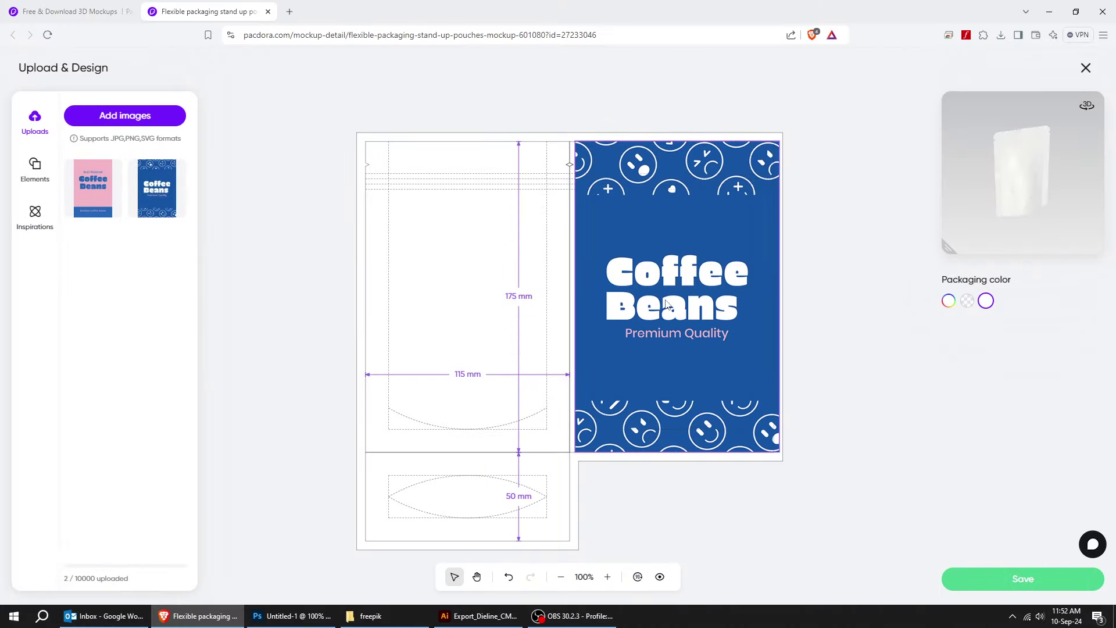
pyautogui.click(667, 304)
pyautogui.press('Delete')
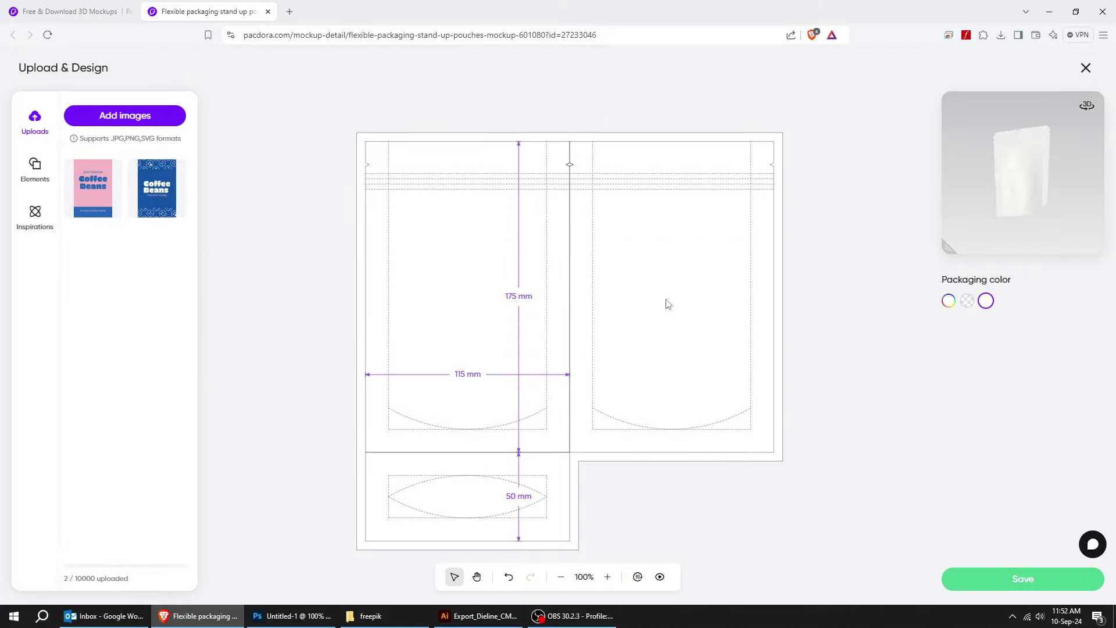
# Place two copies of the pink Best Roasted Coffee Beans design on the left and right panels
pyautogui.click(104, 195)
pyautogui.moveTo(567, 339); pyautogui.dragTo(486, 306)
pyautogui.click(103, 191)
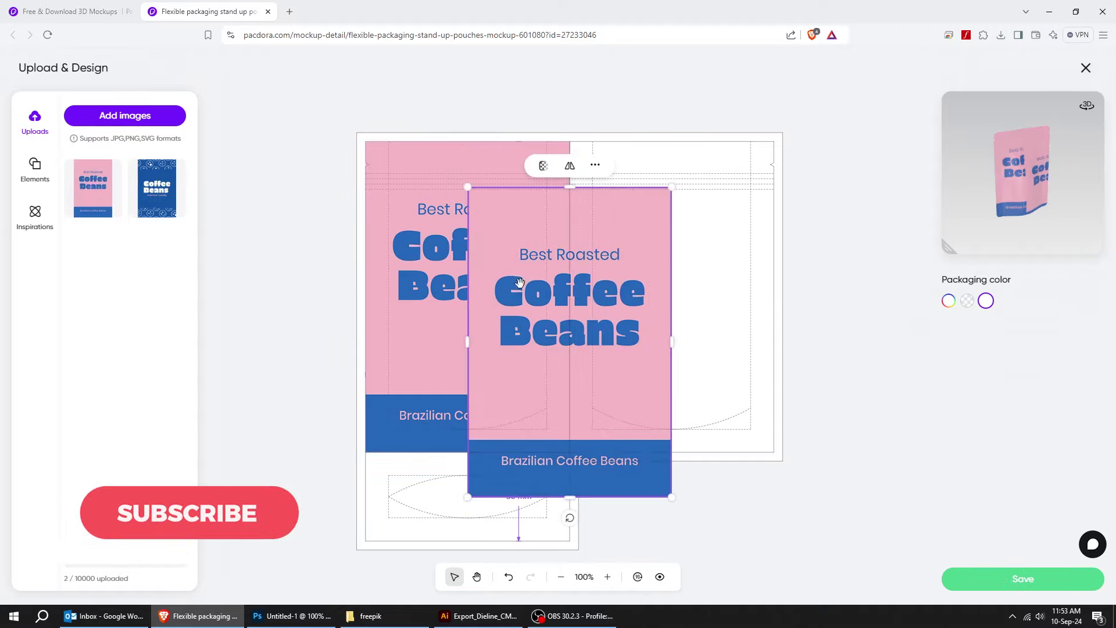
pyautogui.moveTo(567, 315); pyautogui.dragTo(672, 277)
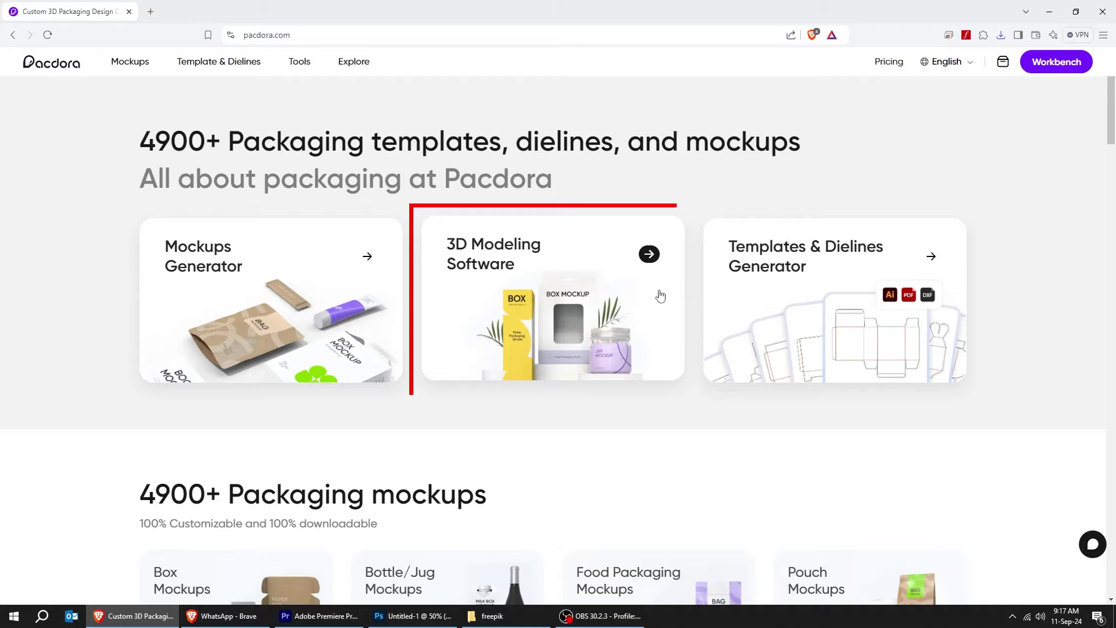
# Open the full mockups catalogue and browse through it
pyautogui.click(660, 296)
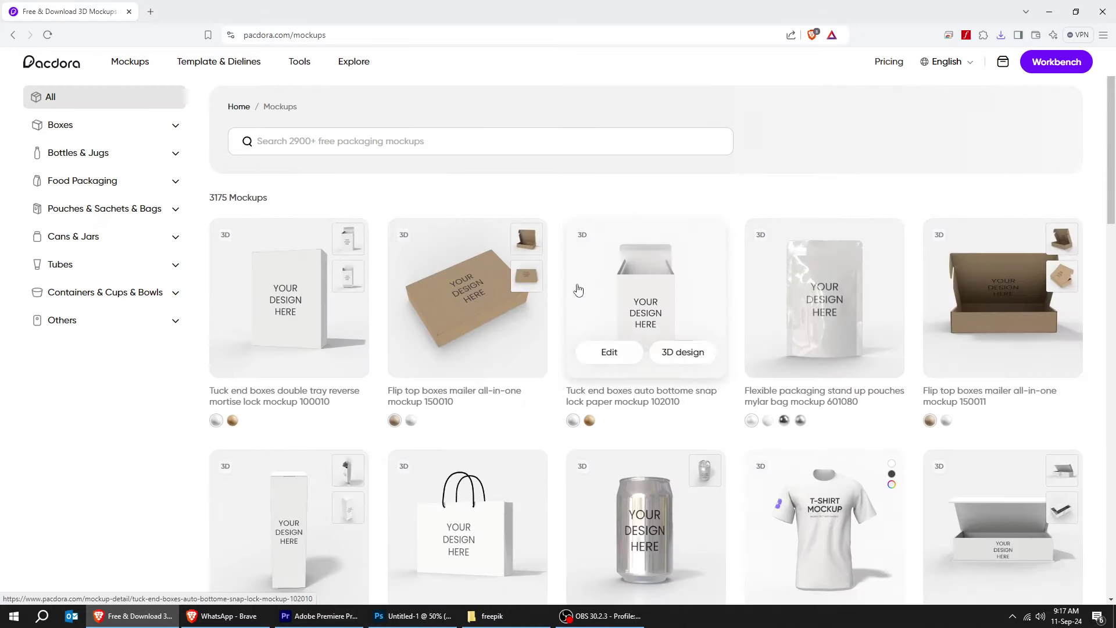
pyautogui.scroll(-8, 433, 363)
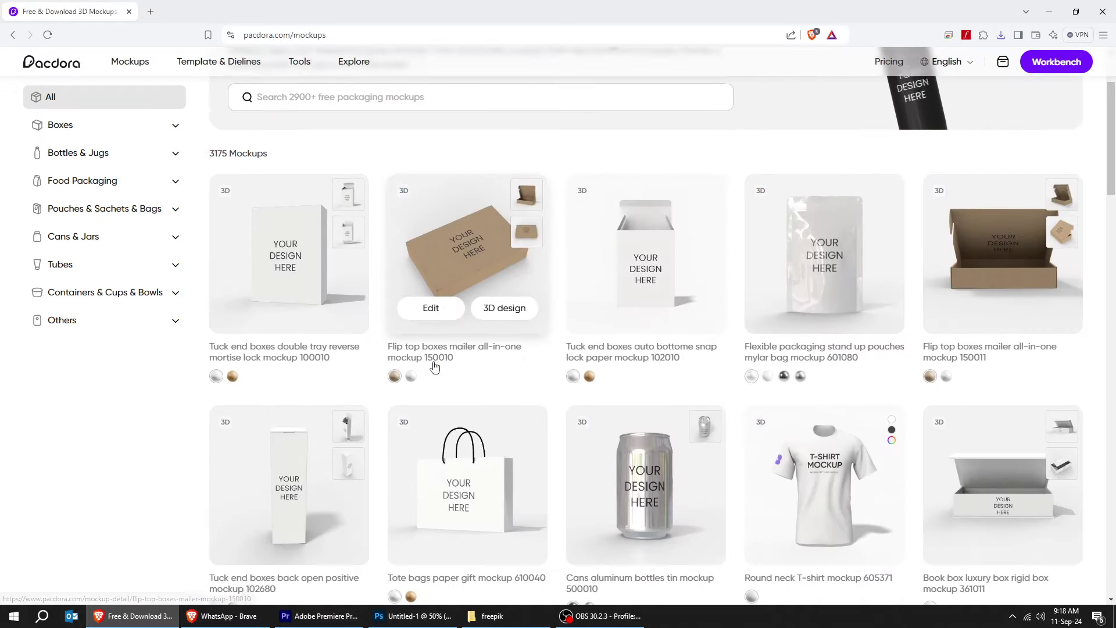
pyautogui.scroll(-2, 440, 365)
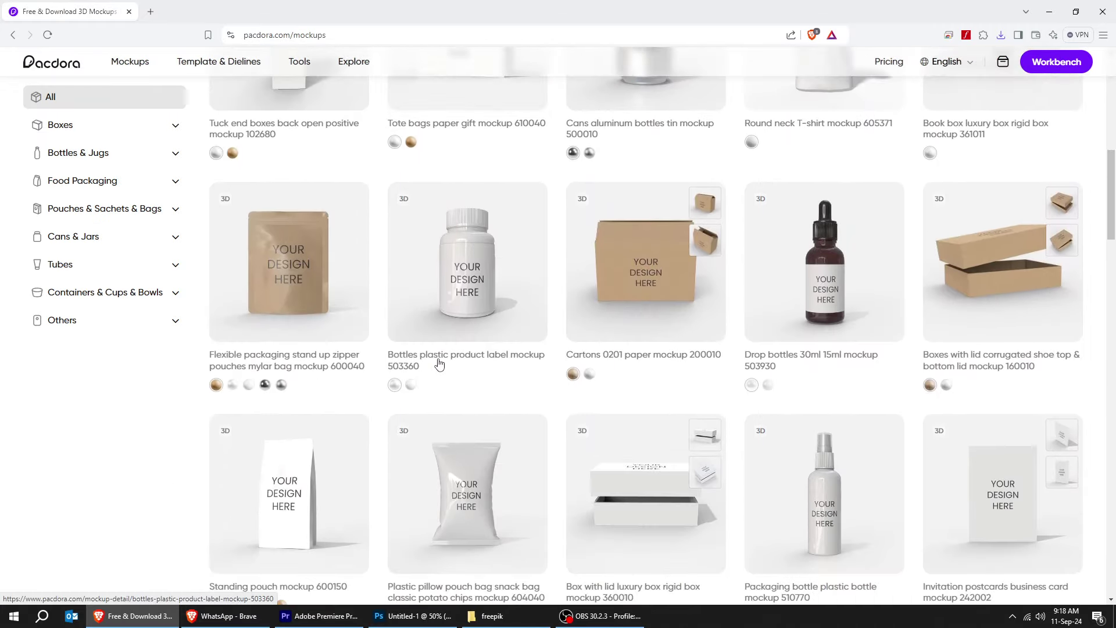
pyautogui.scroll(10, 372, 325)
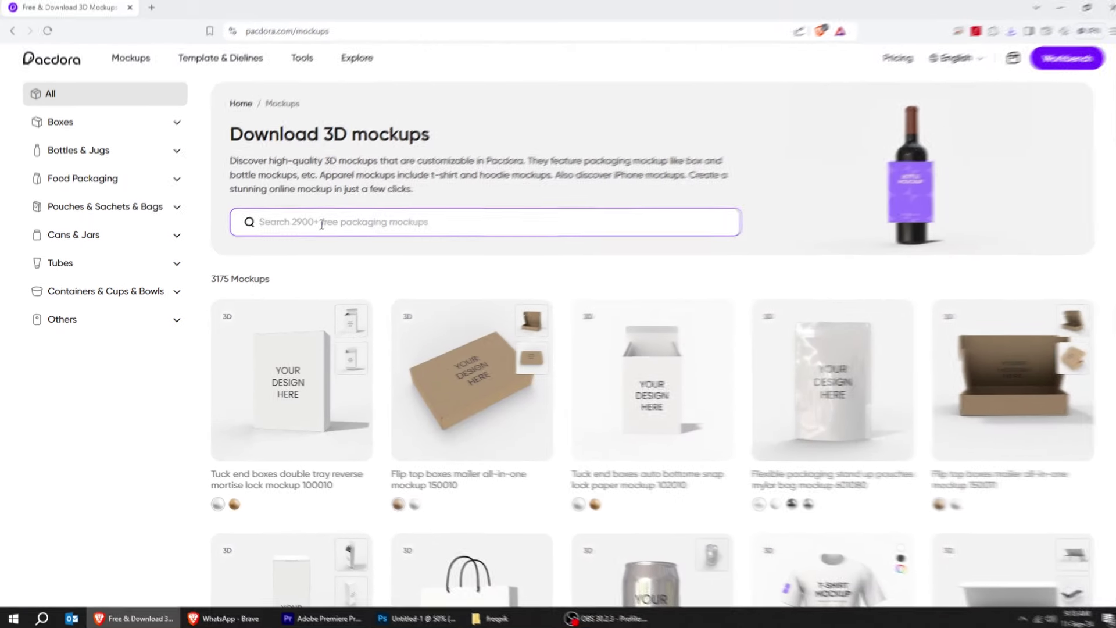
# Search mockups for 'tshirt' and open Round neck T-shirt mockup 701020
pyautogui.write('tsh')
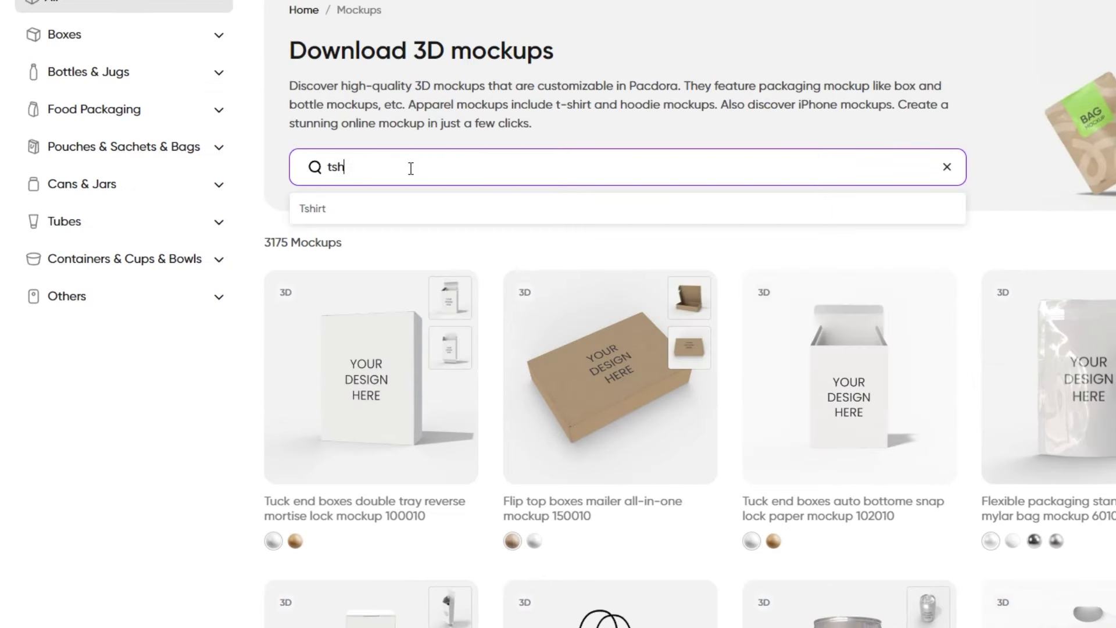
pyautogui.write('irt')
pyautogui.press('Return')
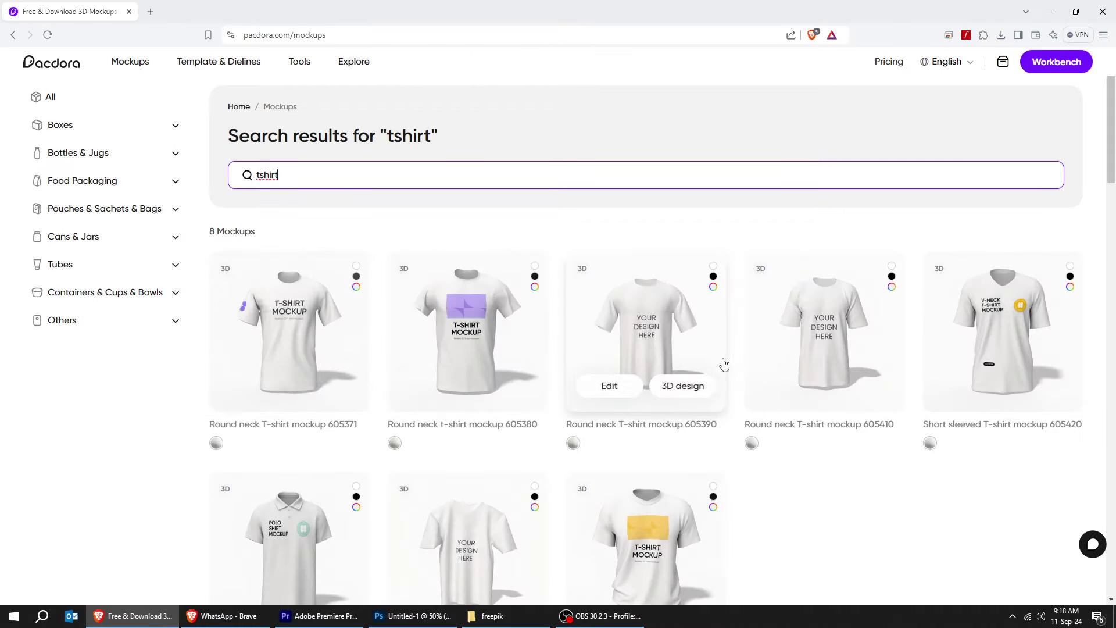
pyautogui.scroll(-3, 758, 478)
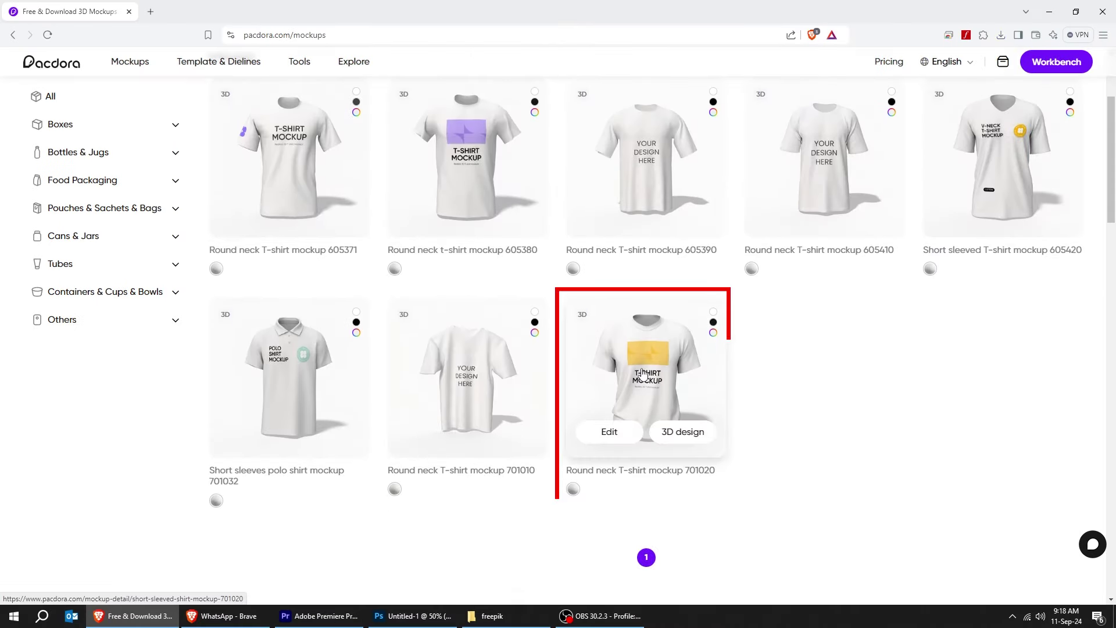
pyautogui.click(642, 374)
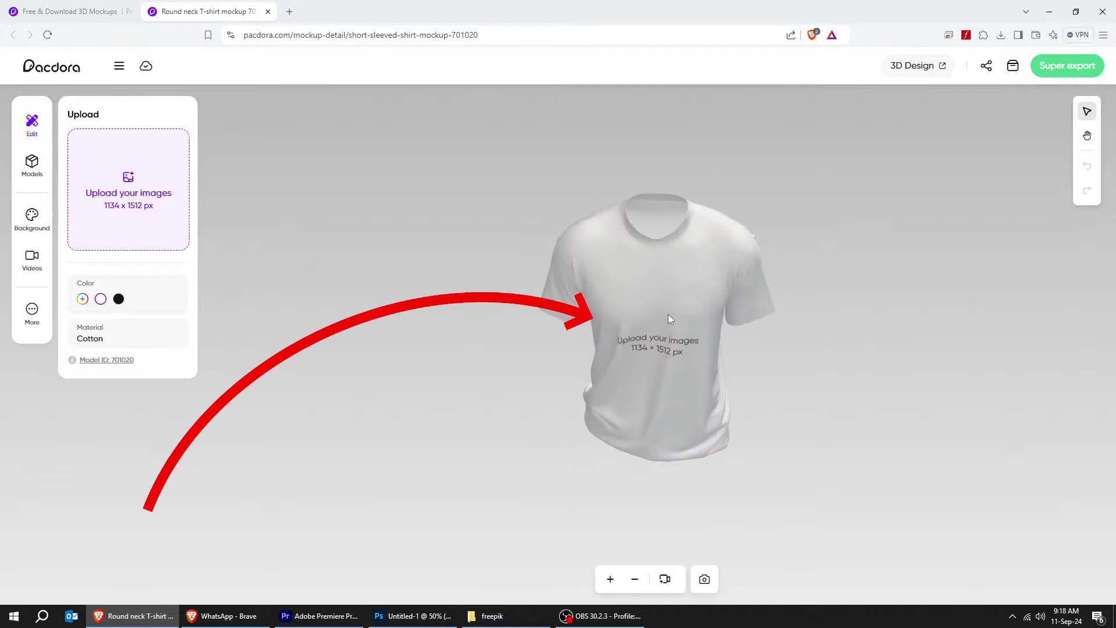
pyautogui.click(610, 579)
pyautogui.click(610, 579)
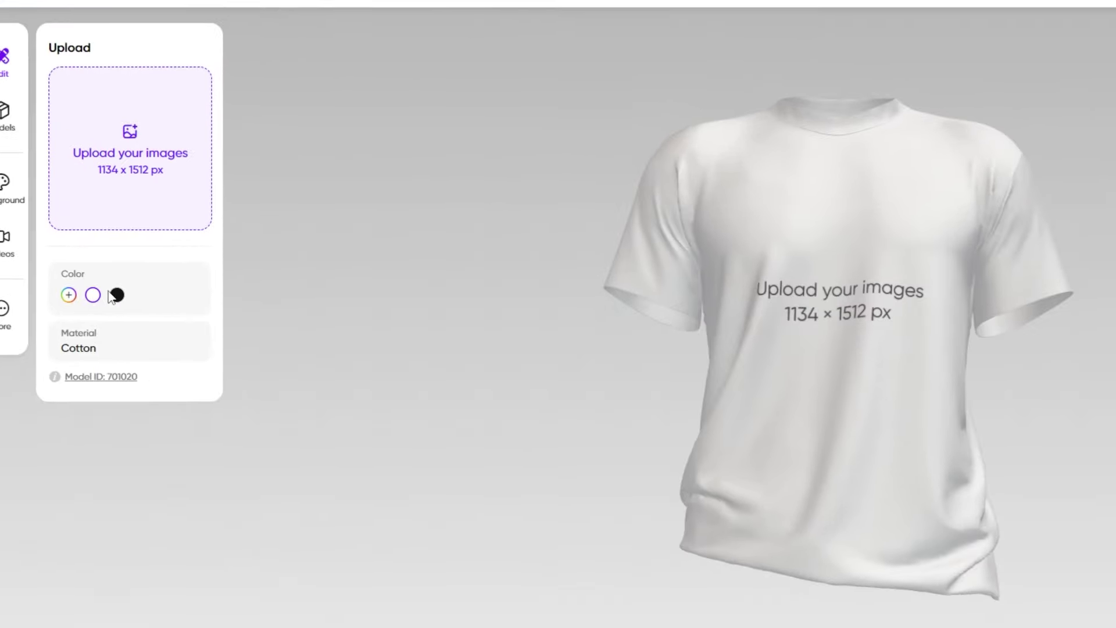
pyautogui.click(115, 296)
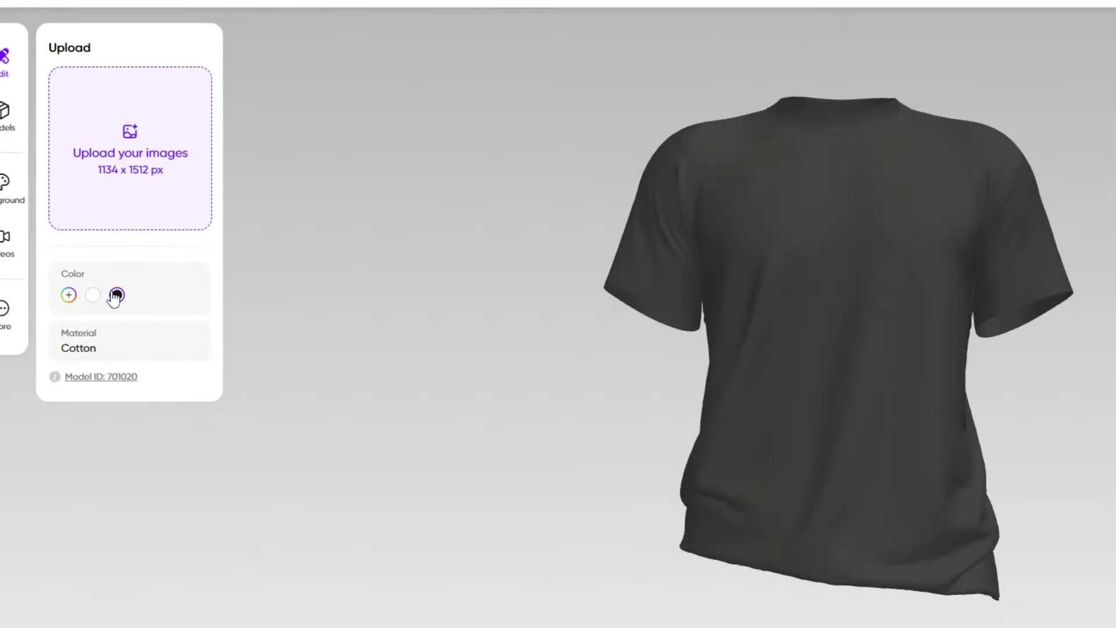
pyautogui.click(93, 295)
pyautogui.click(68, 295)
pyautogui.moveTo(218, 373); pyautogui.dragTo(233, 350)
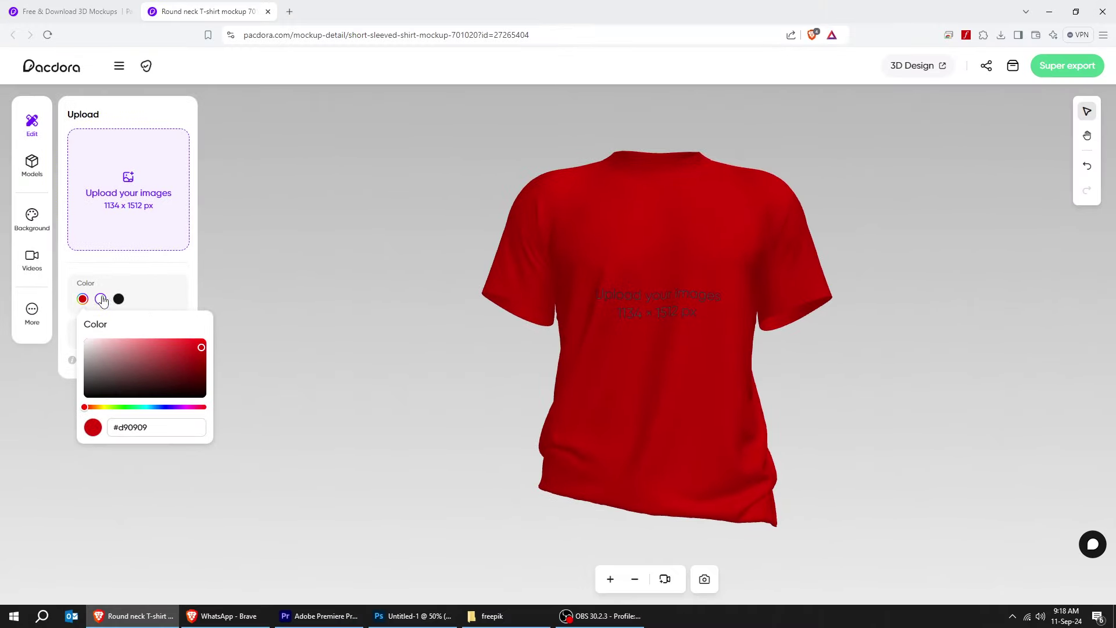
pyautogui.click(101, 299)
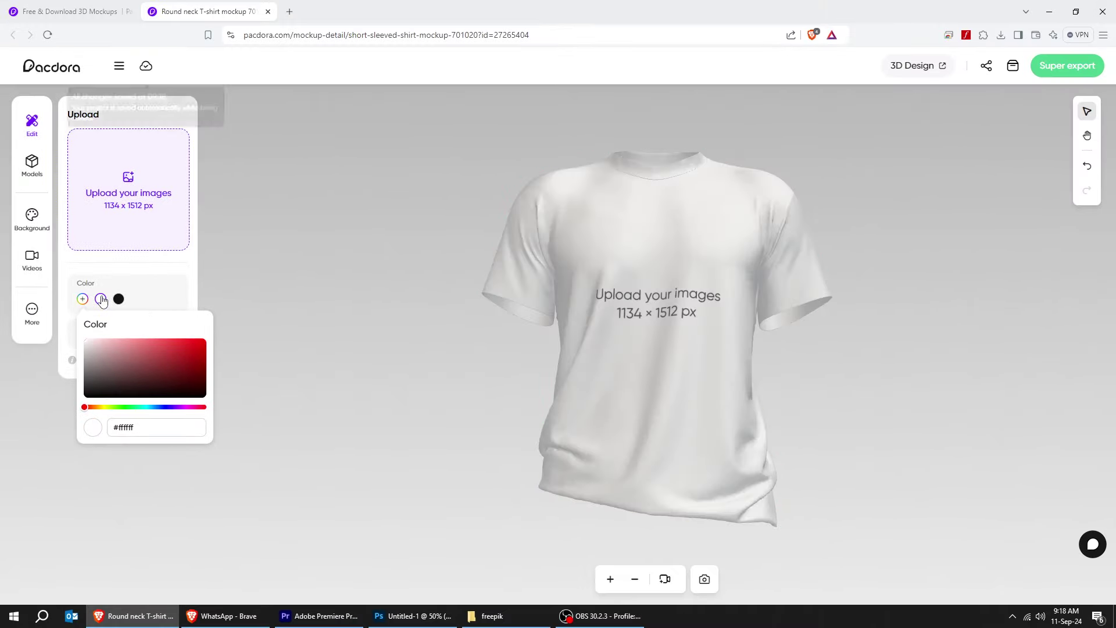
pyautogui.click(149, 300)
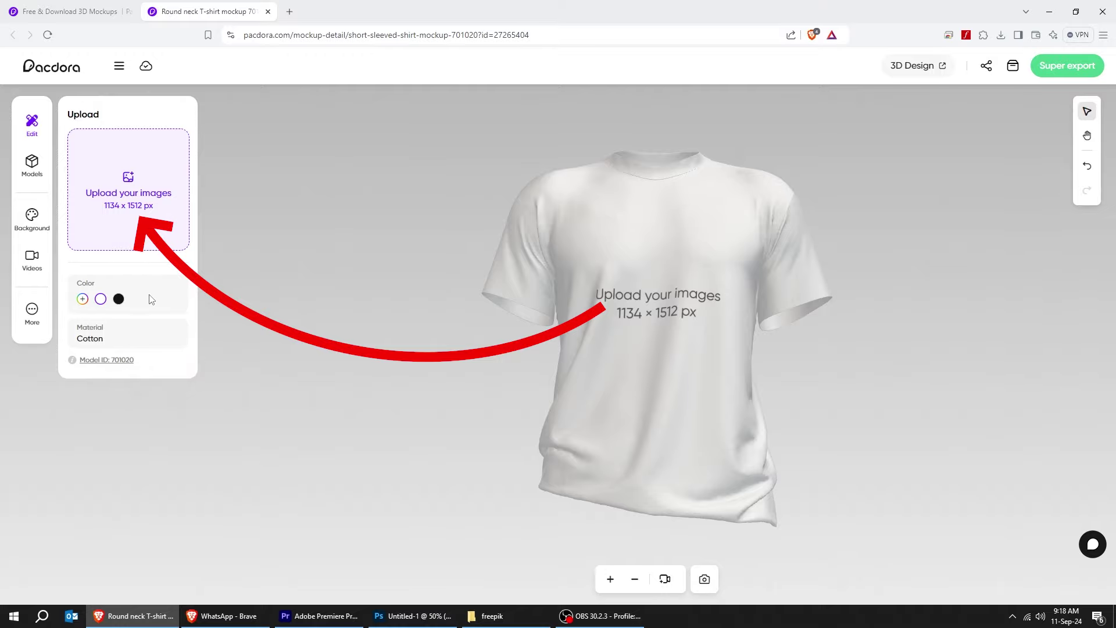
# Place the uploaded teal Create Your Future graphic on the left front panel and save
pyautogui.click(132, 206)
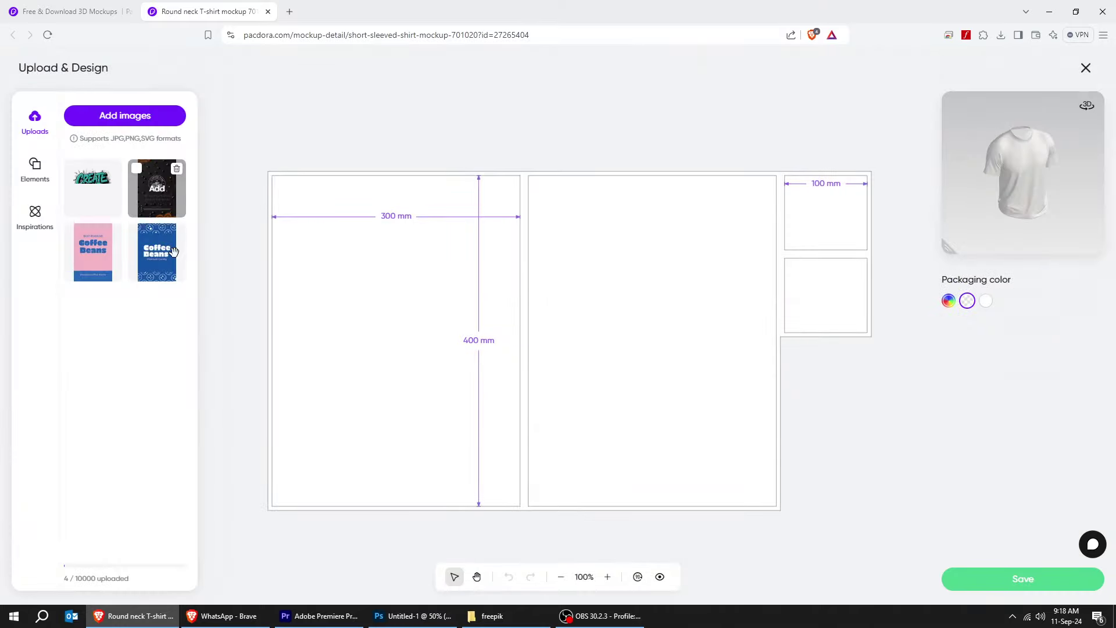
pyautogui.moveTo(118, 205)
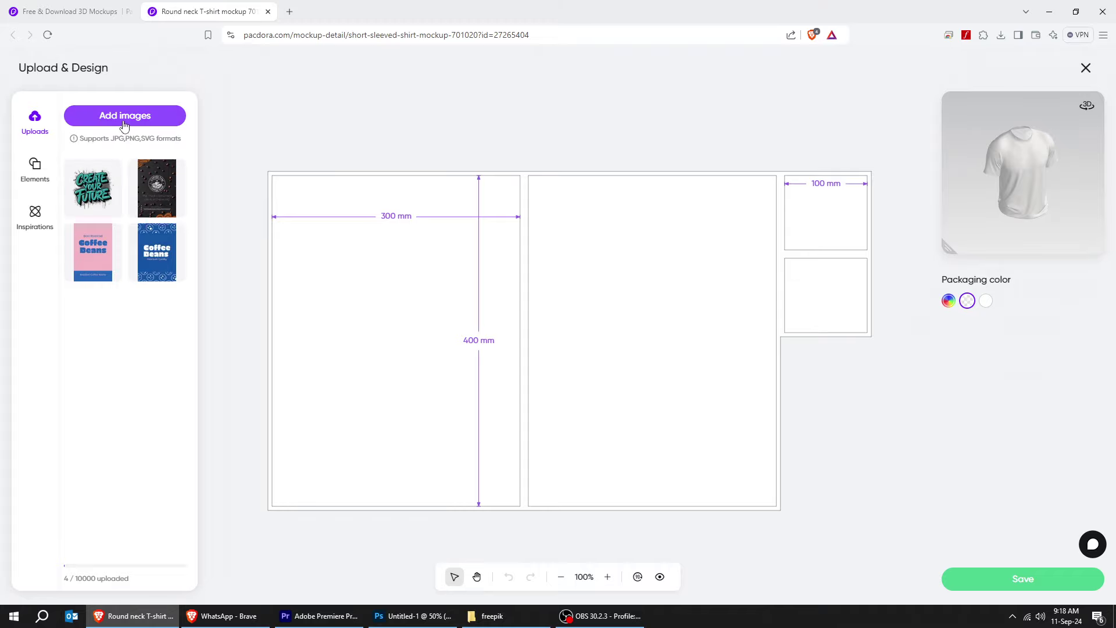
pyautogui.click(94, 189)
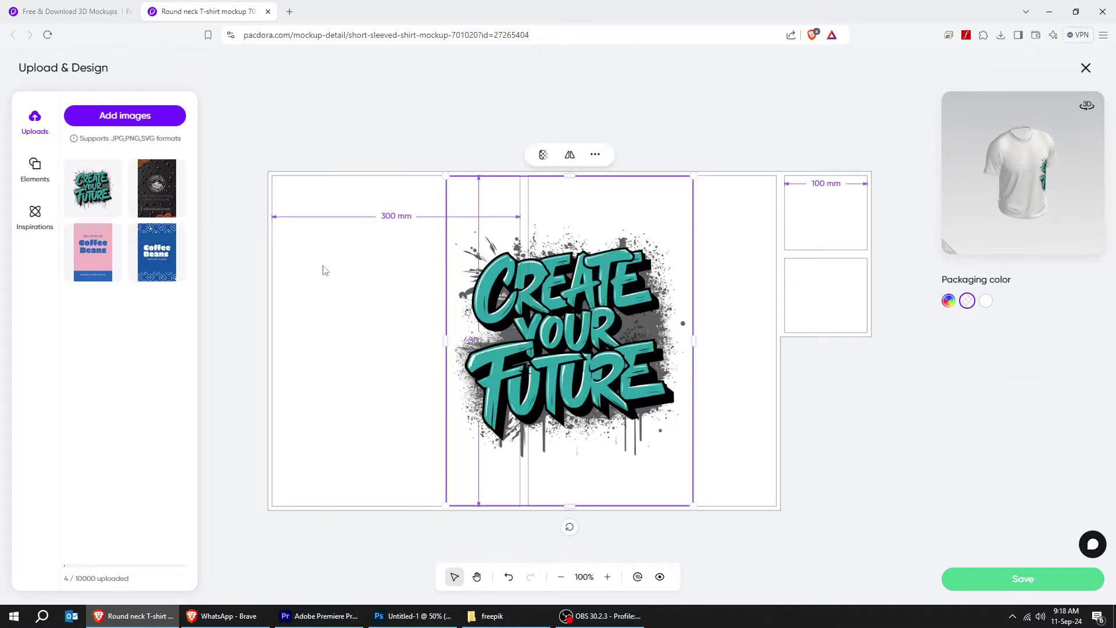
pyautogui.moveTo(592, 344); pyautogui.dragTo(419, 344)
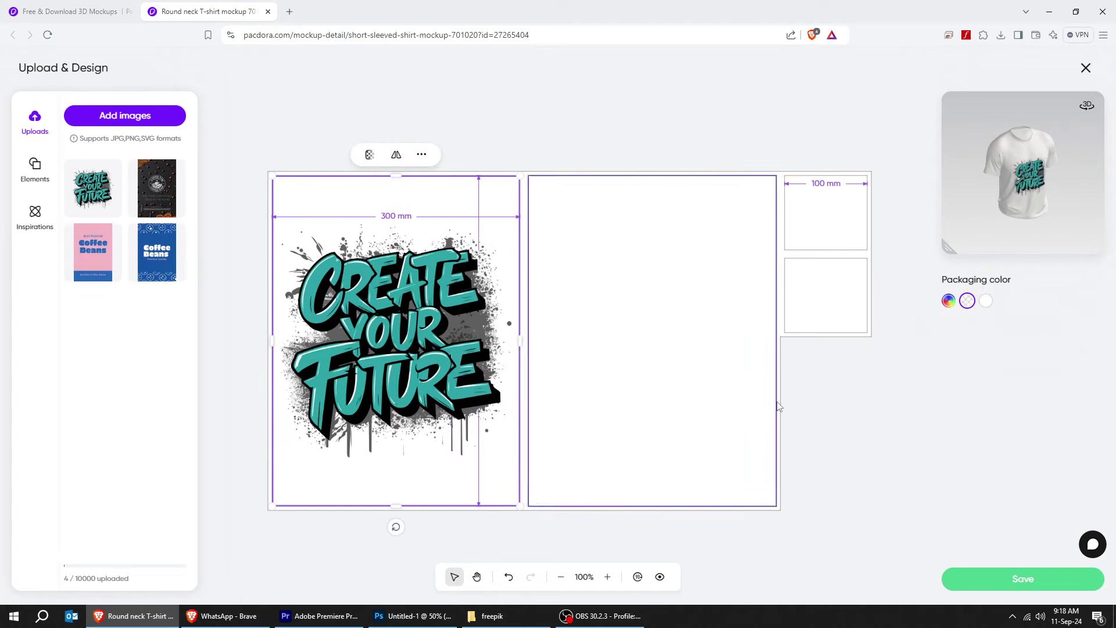
pyautogui.click(985, 583)
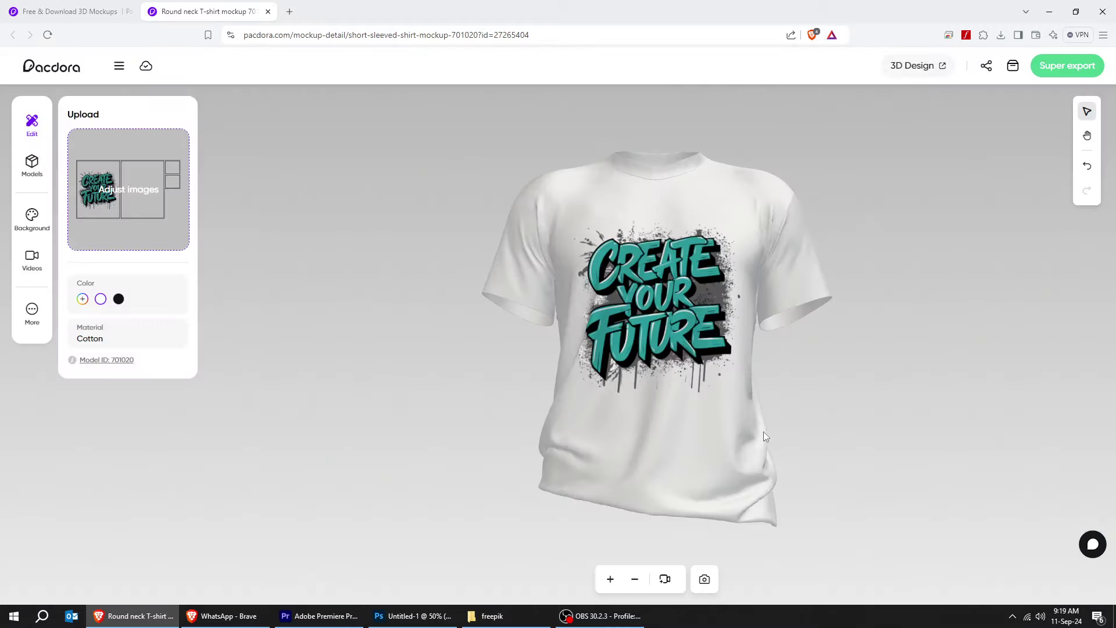
pyautogui.moveTo(660, 404)
pyautogui.mouseDown()
pyautogui.moveTo(737, 409)
pyautogui.moveTo(772, 333)
pyautogui.moveTo(617, 393)
pyautogui.moveTo(632, 459)
pyautogui.moveTo(678, 466)
pyautogui.moveTo(688, 427)
pyautogui.mouseUp()
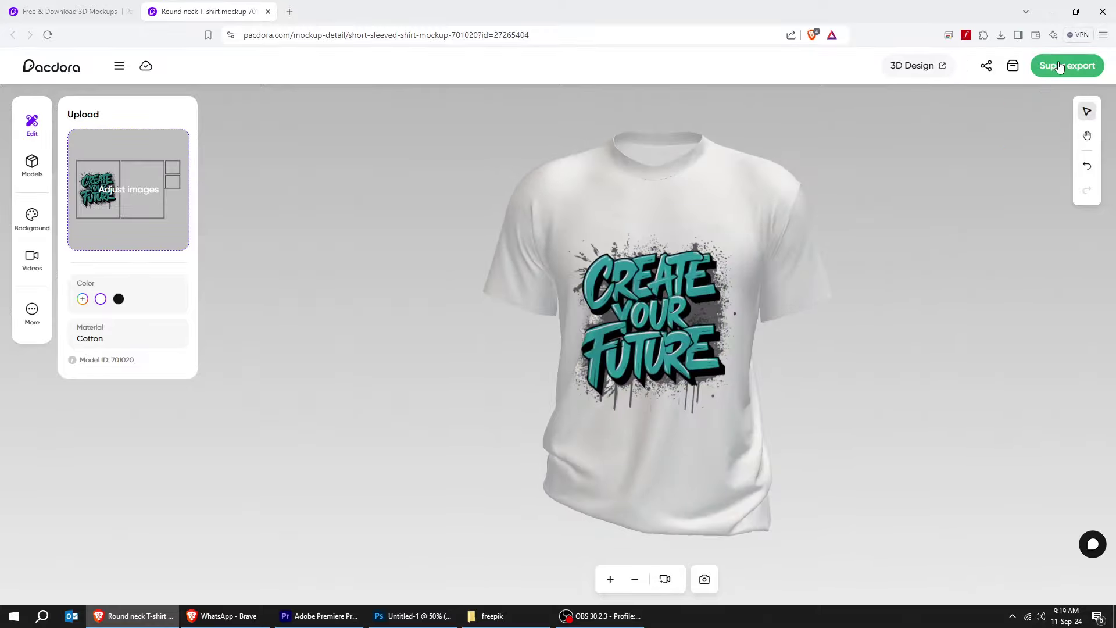
# Export the printed T-shirt mockup as an MP4 video from Super export
pyautogui.click(1059, 66)
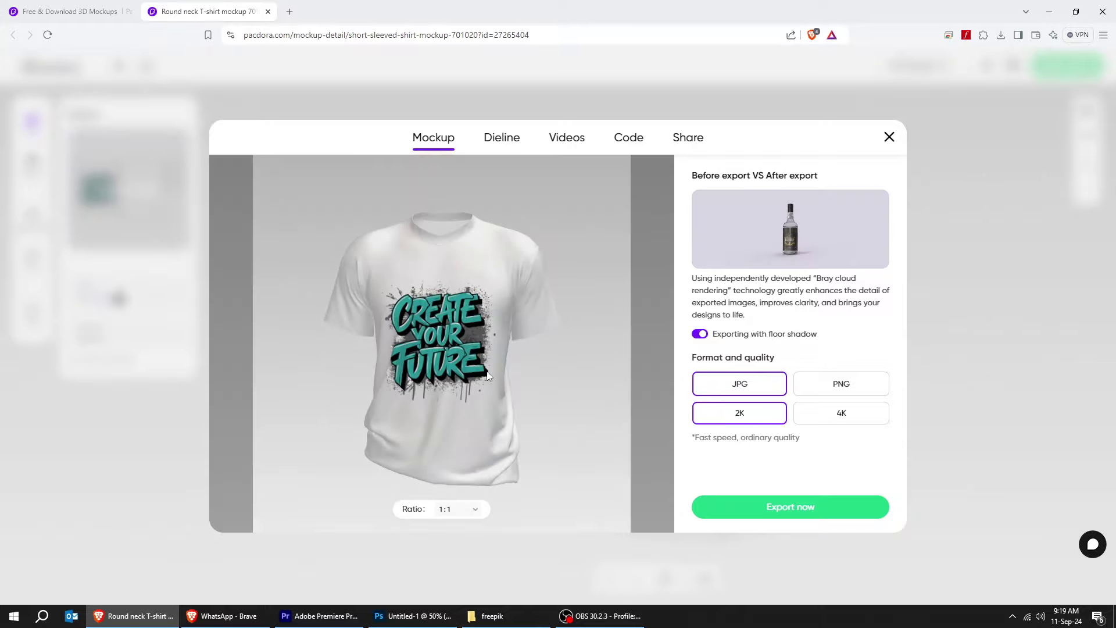
pyautogui.moveTo(491, 375); pyautogui.dragTo(379, 365)
pyautogui.click(514, 140)
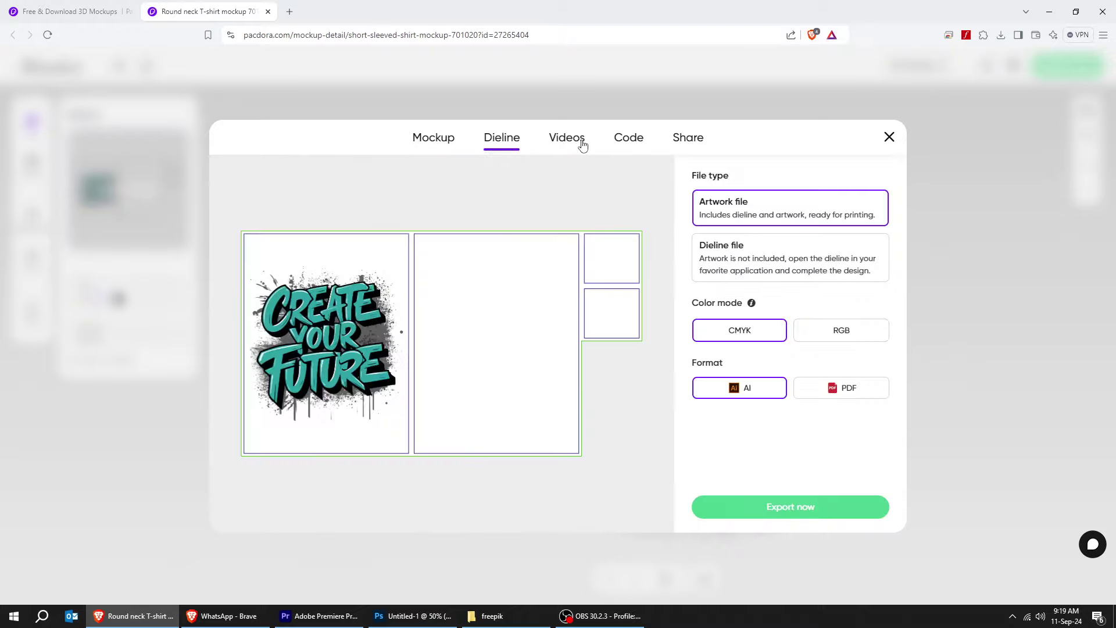
pyautogui.click(584, 144)
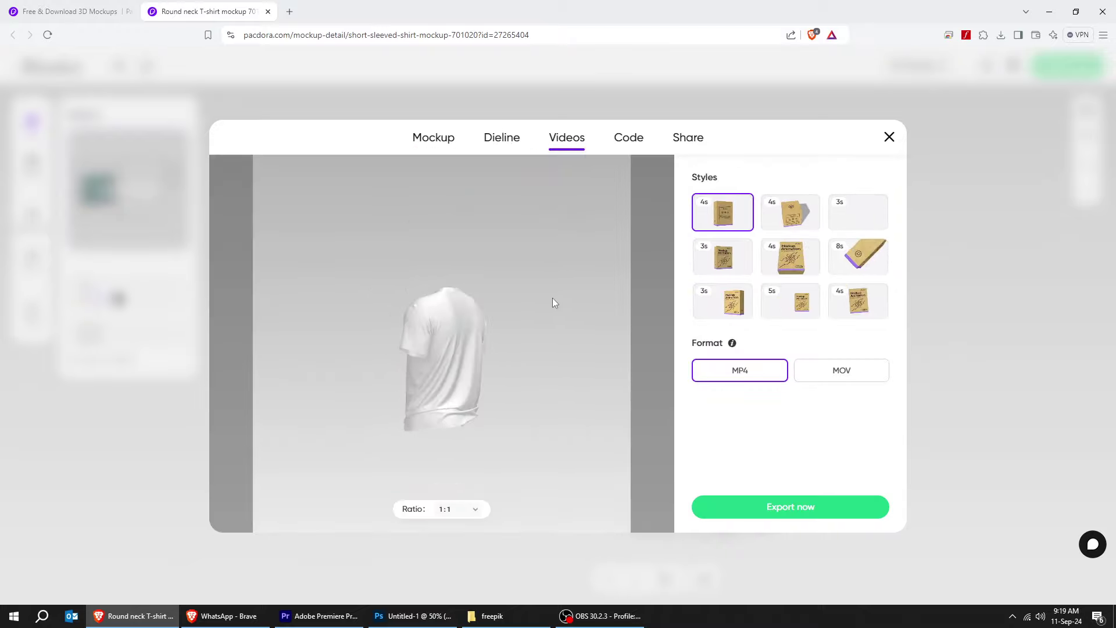
pyautogui.click(789, 514)
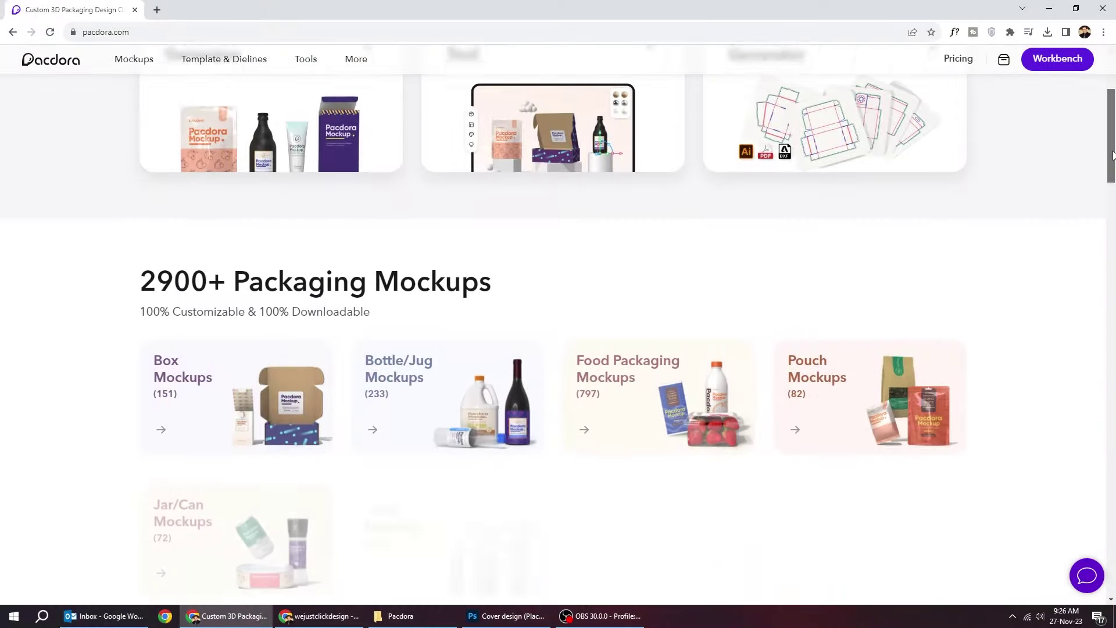
# Scroll the homepage down to the 2900+ Packaging Dielines section
pyautogui.scroll(-6, 1113, 154)
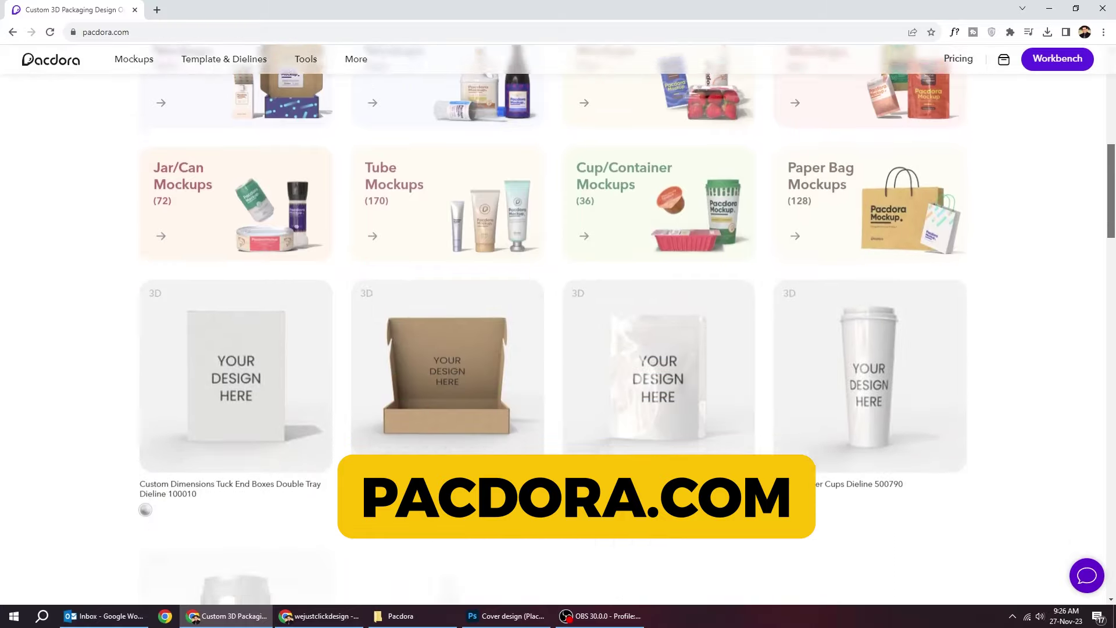
pyautogui.scroll(-7, 558, 325)
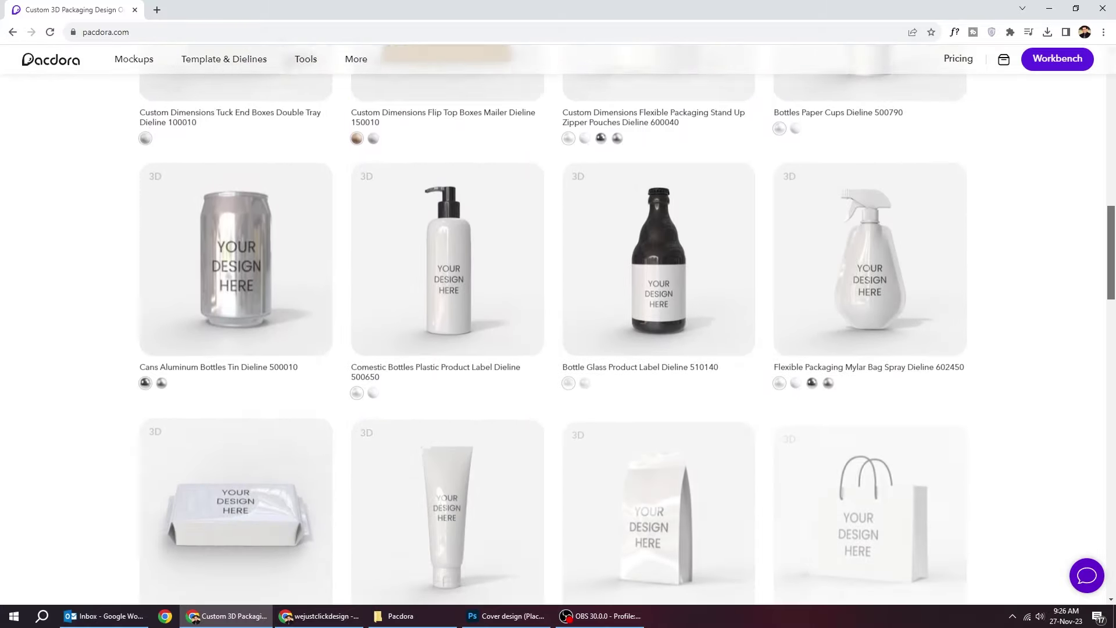
pyautogui.scroll(-7, 558, 326)
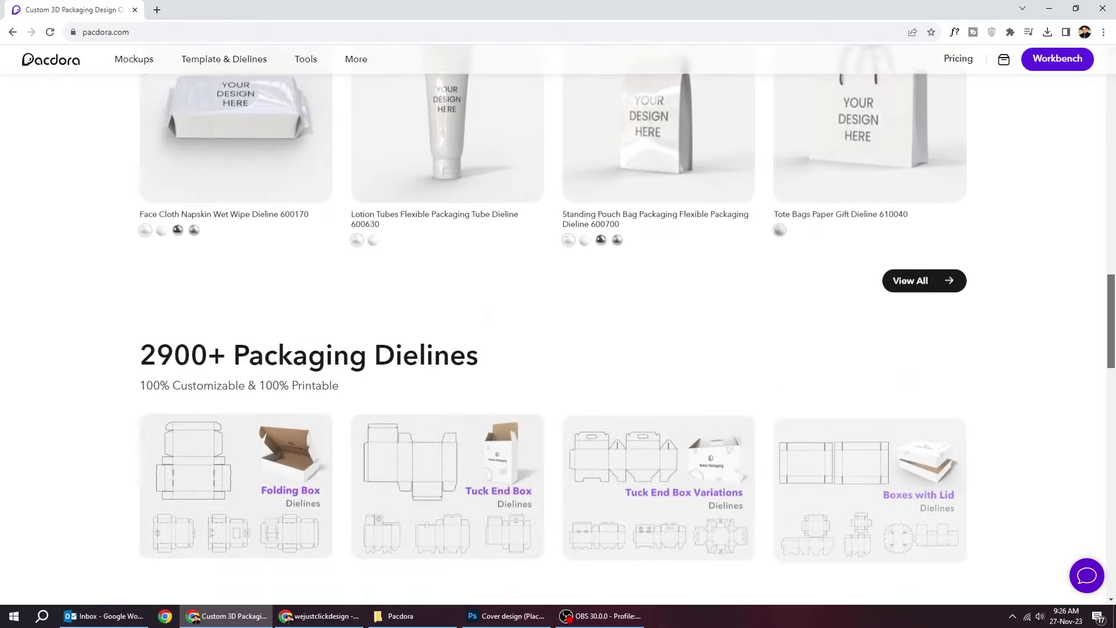